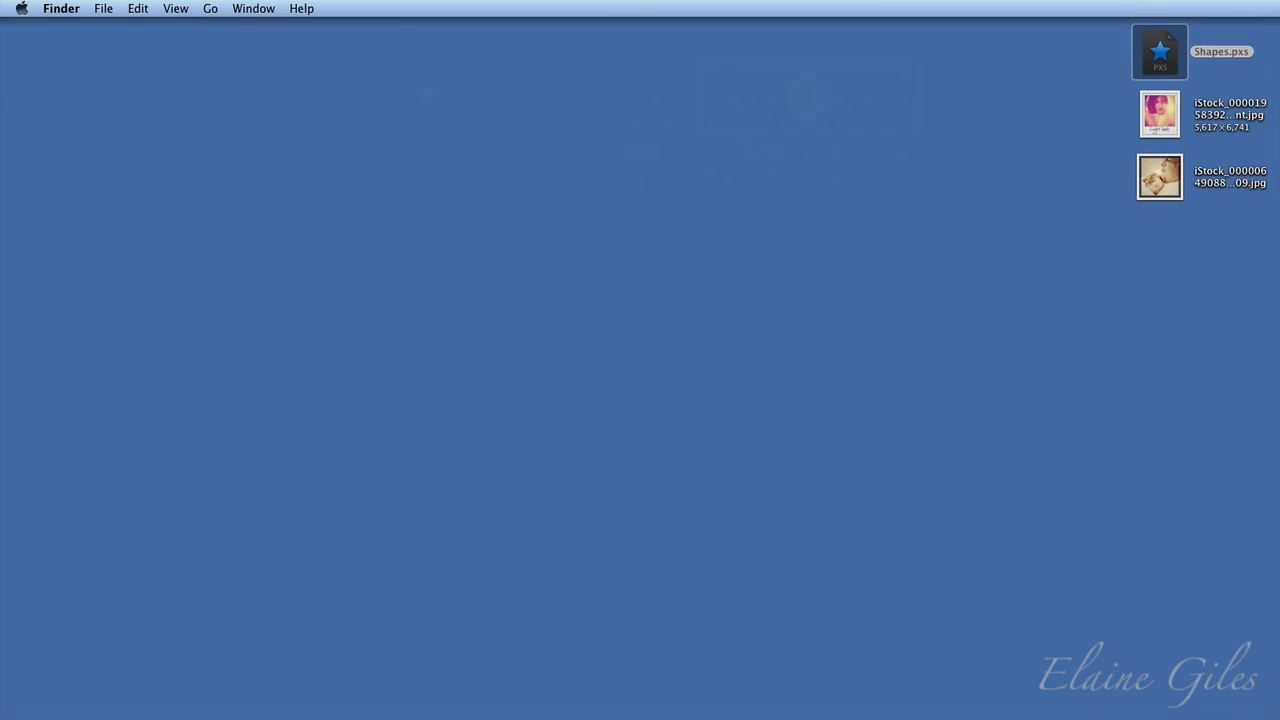
Launch PhotoSketcher from the application launcher by searching 'sket'.
{"action": "key", "text": "alt+space"}
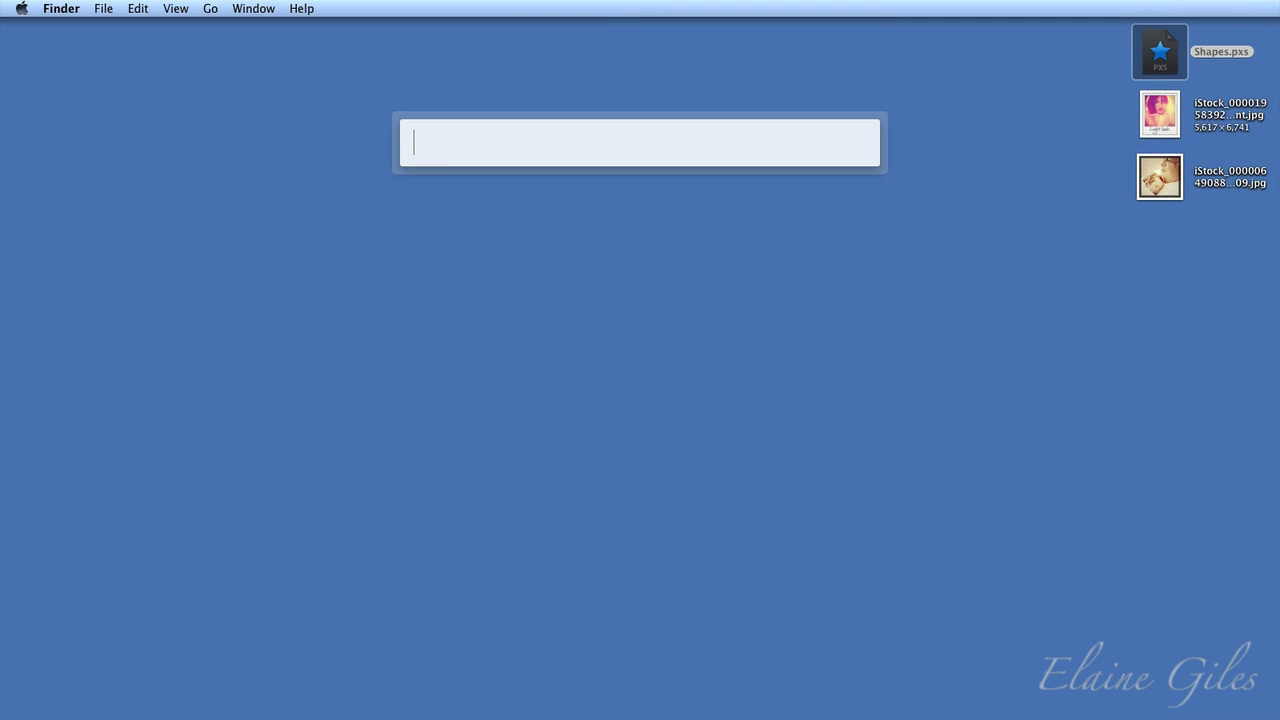
{"action": "type", "text": "sket"}
{"action": "key", "text": "Down"}
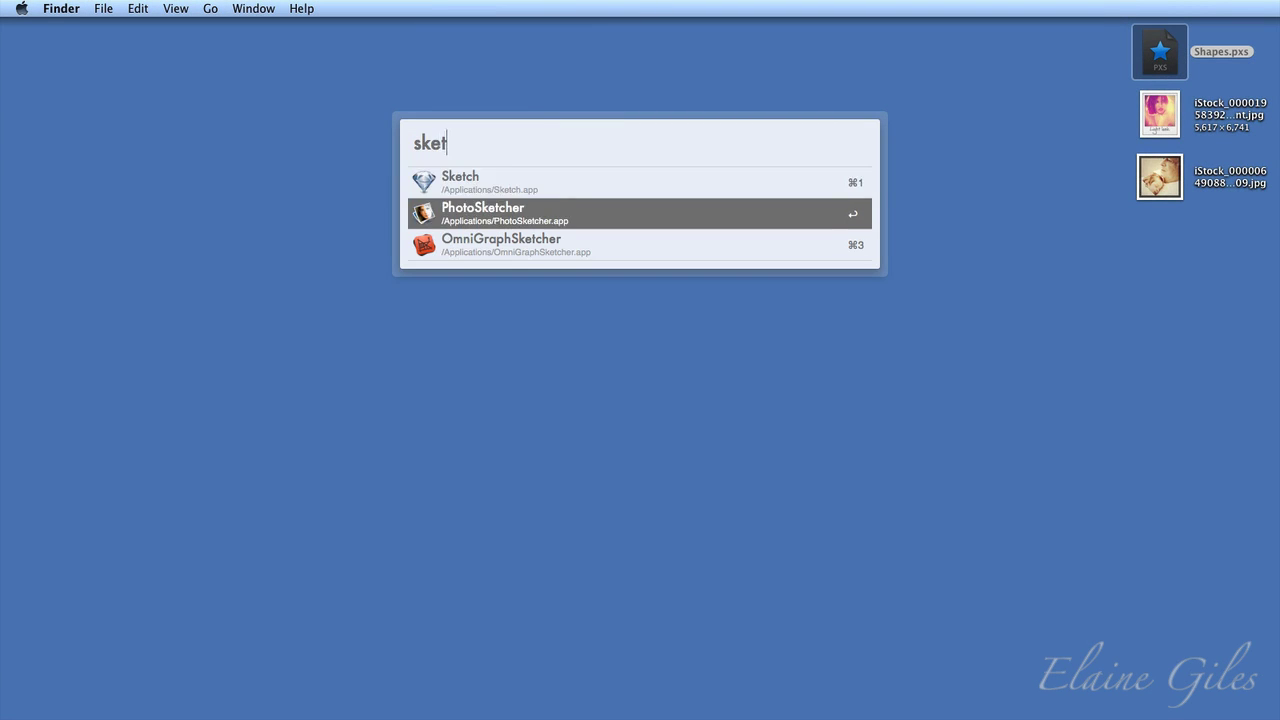
{"action": "key", "text": "Return"}
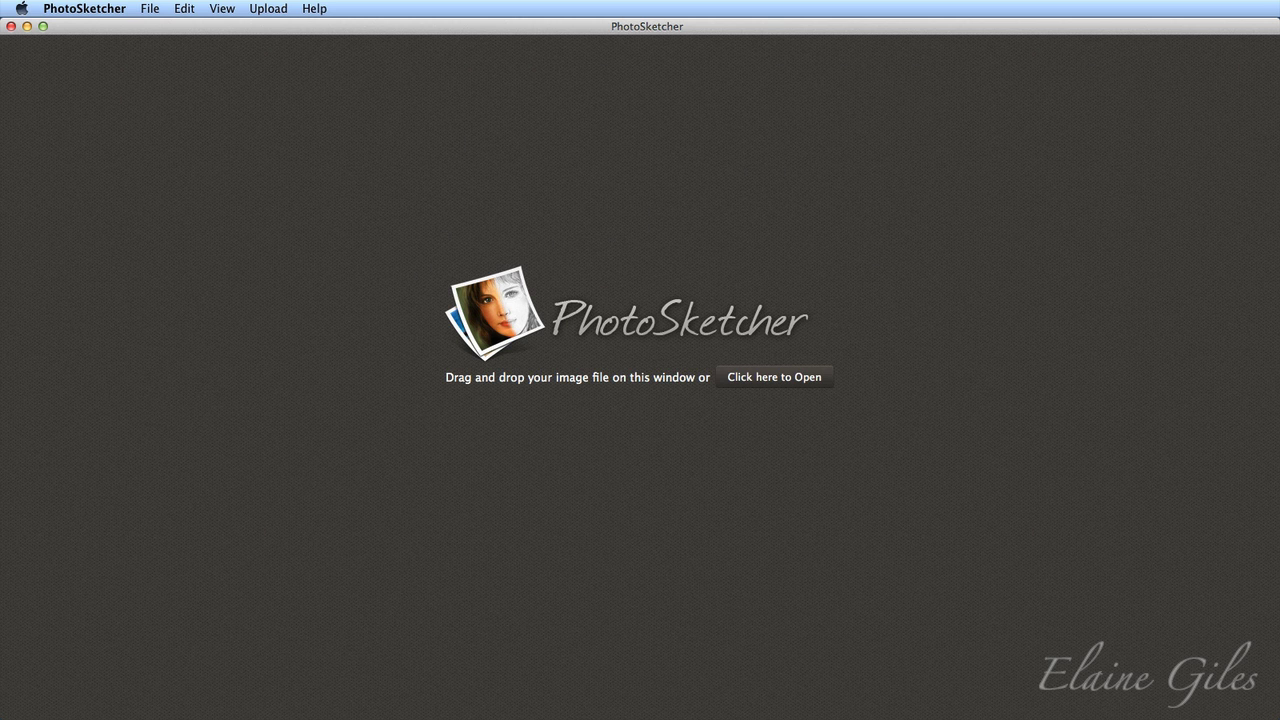
Load headshot.jpg from the desktop into PhotoSketcher as a pencil sketch.
{"action": "key", "text": "super+Tab"}
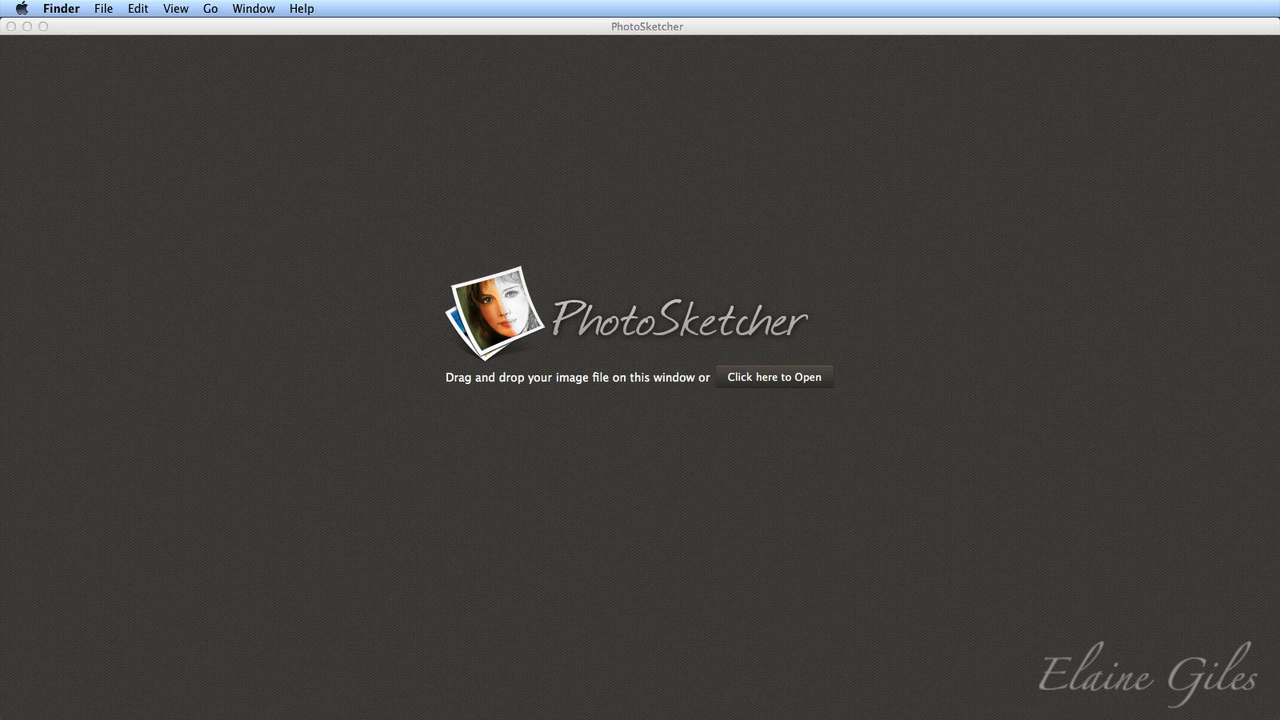
{"action": "left_click_drag", "start_coordinate": [318, 366], "coordinate": [674, 269]}
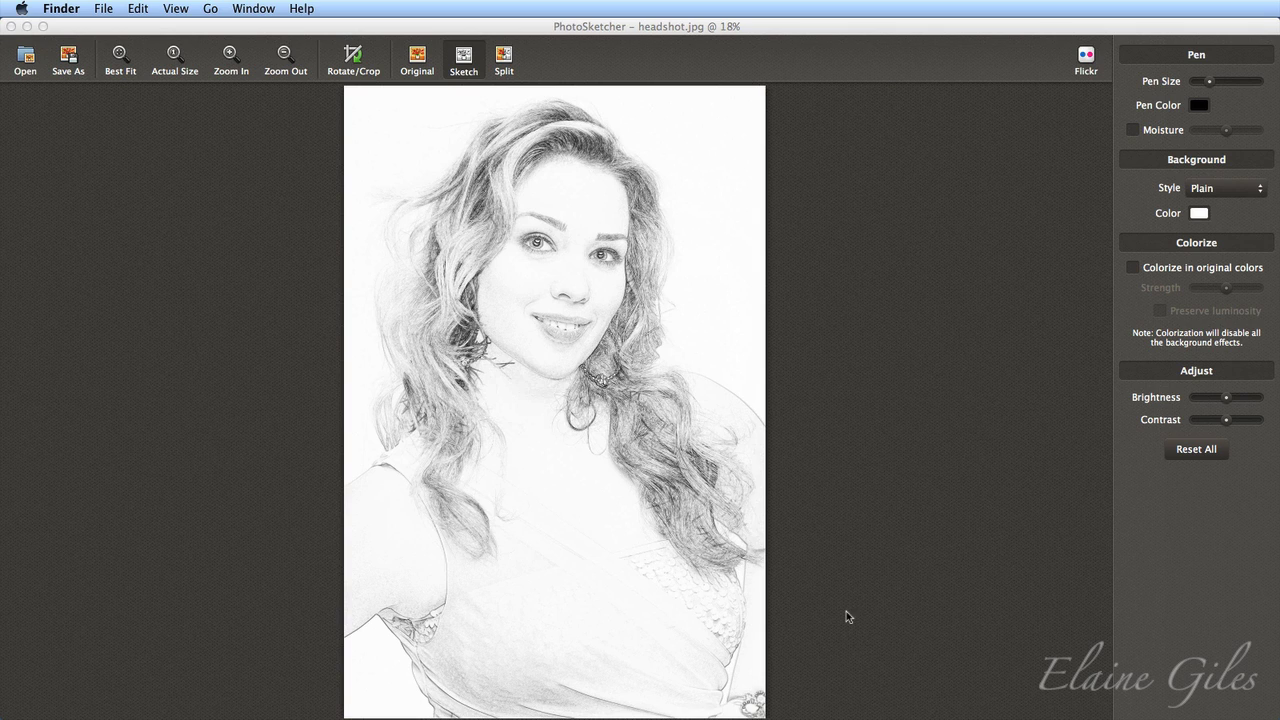
{"action": "left_click", "coordinate": [504, 58]}
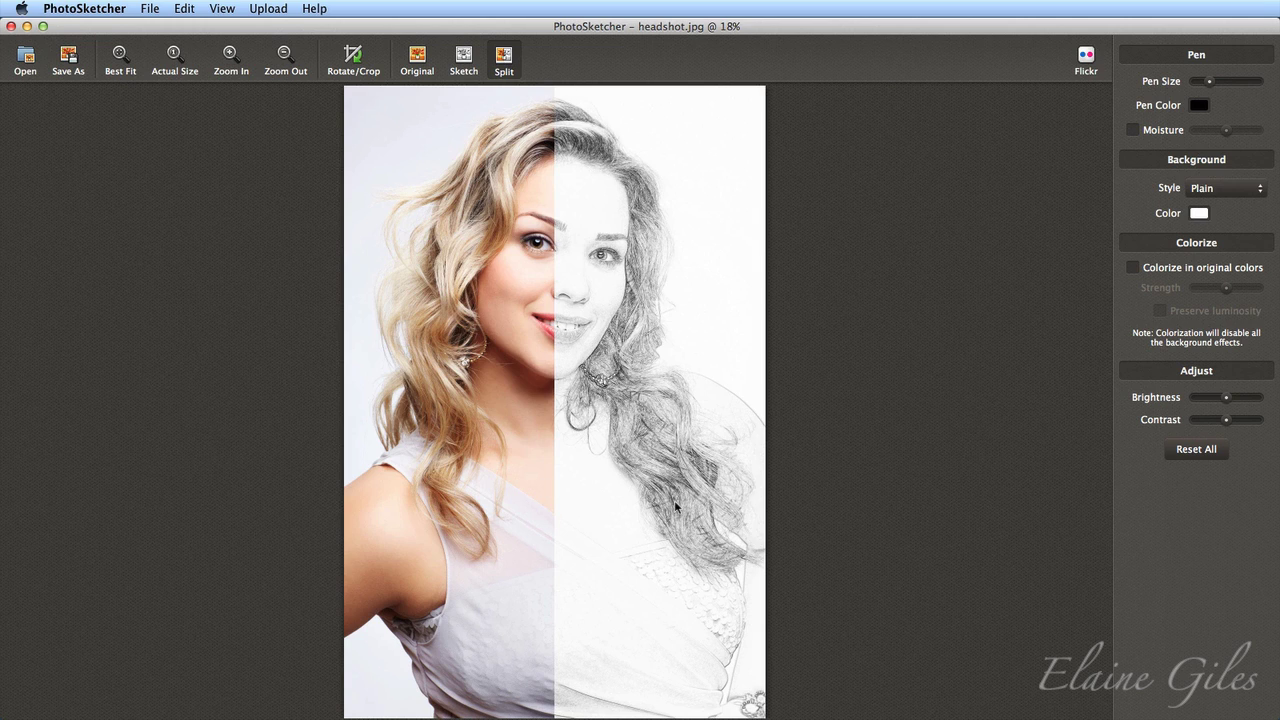
{"action": "left_click", "coordinate": [419, 59]}
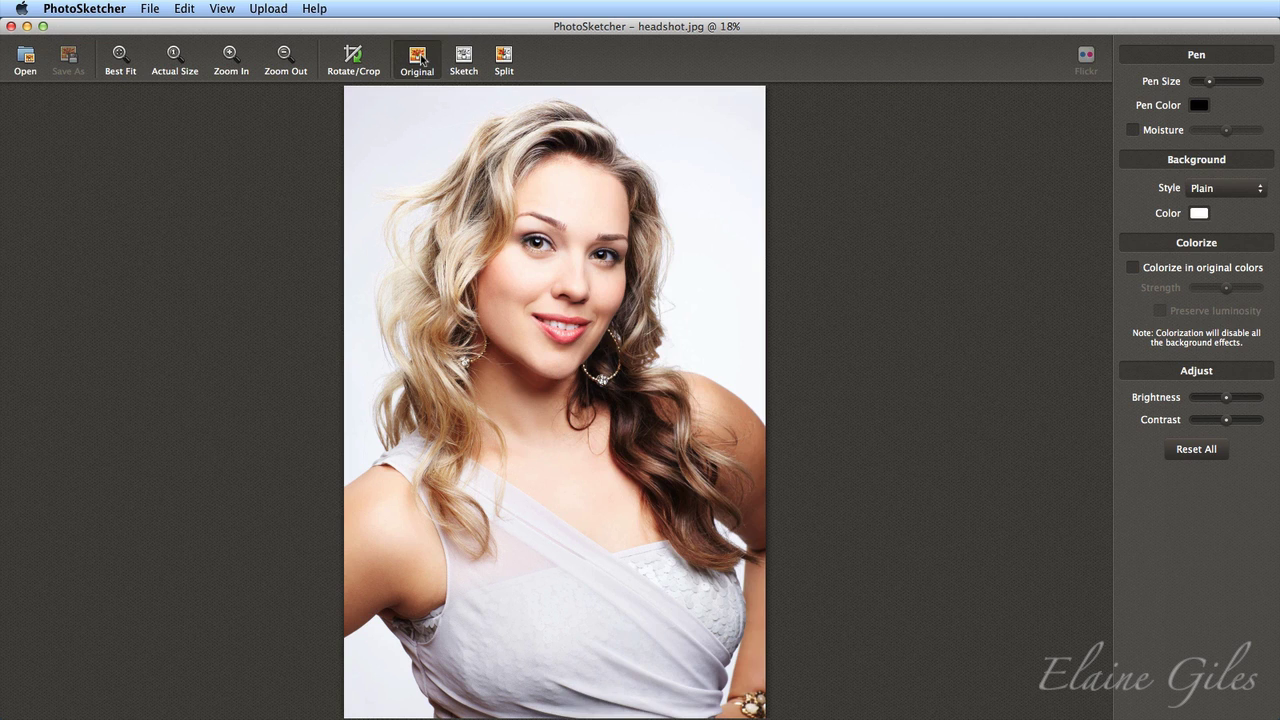
{"action": "left_click", "coordinate": [464, 58]}
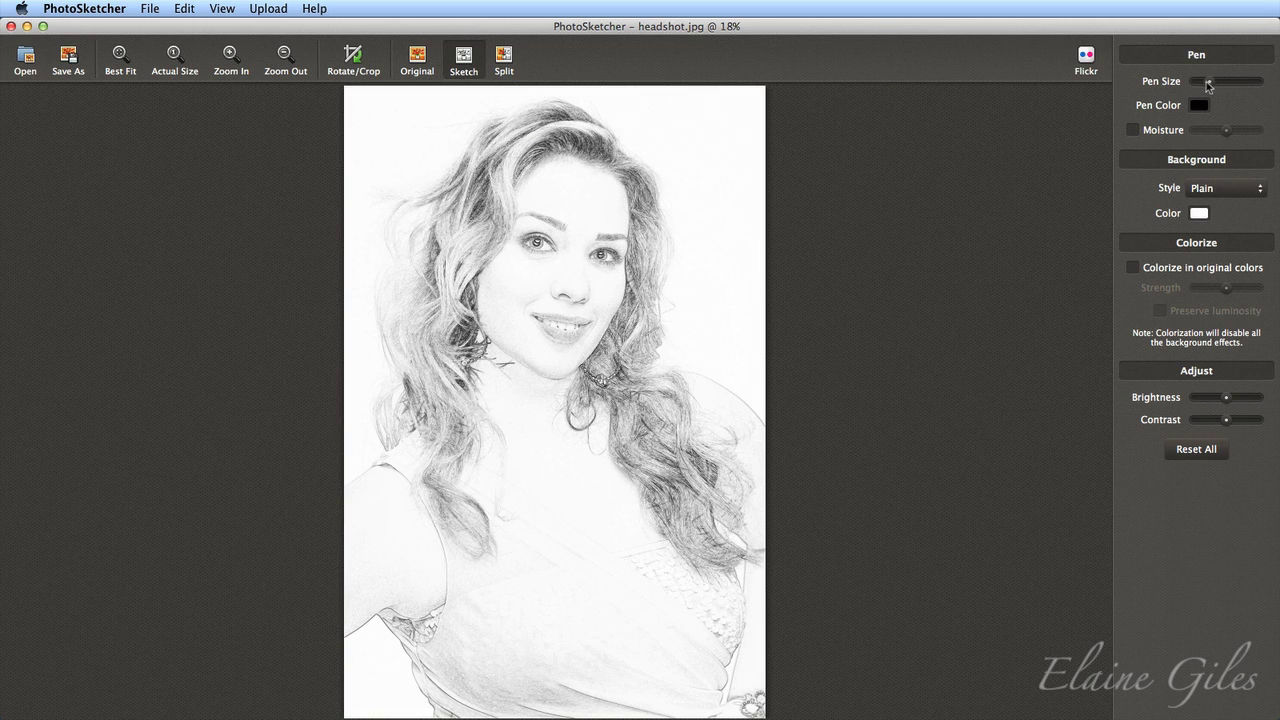
Set the Pen Size slider to its maximum for the thickest pencil strokes.
{"action": "left_click_drag", "start_coordinate": [1210, 86], "coordinate": [1192, 86]}
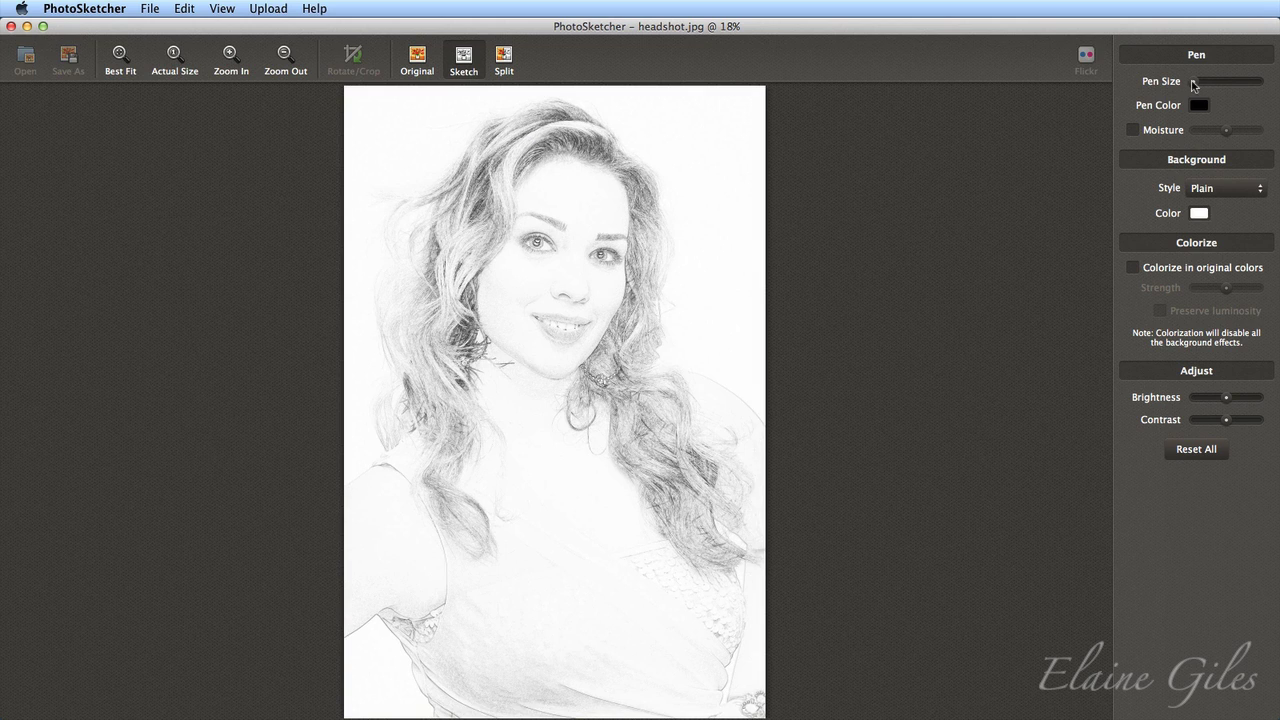
{"action": "left_click_drag", "start_coordinate": [1192, 86], "coordinate": [1252, 84]}
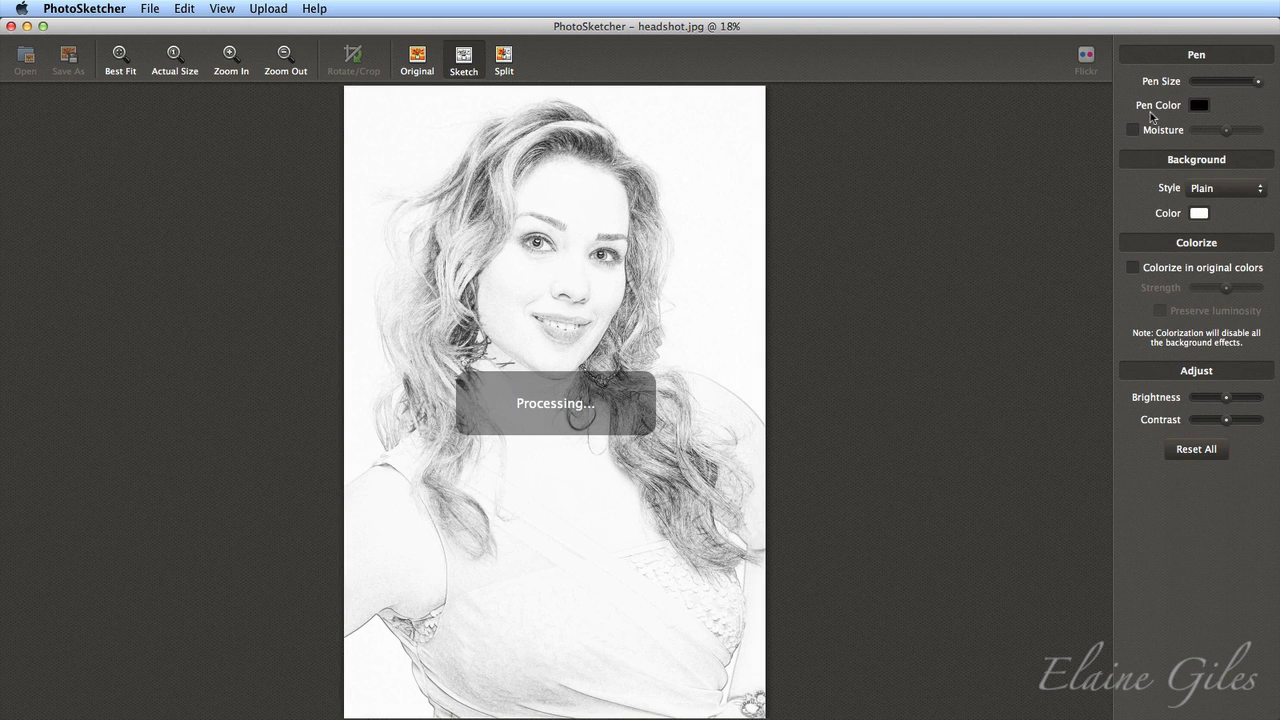
{"action": "left_click", "coordinate": [1199, 106]}
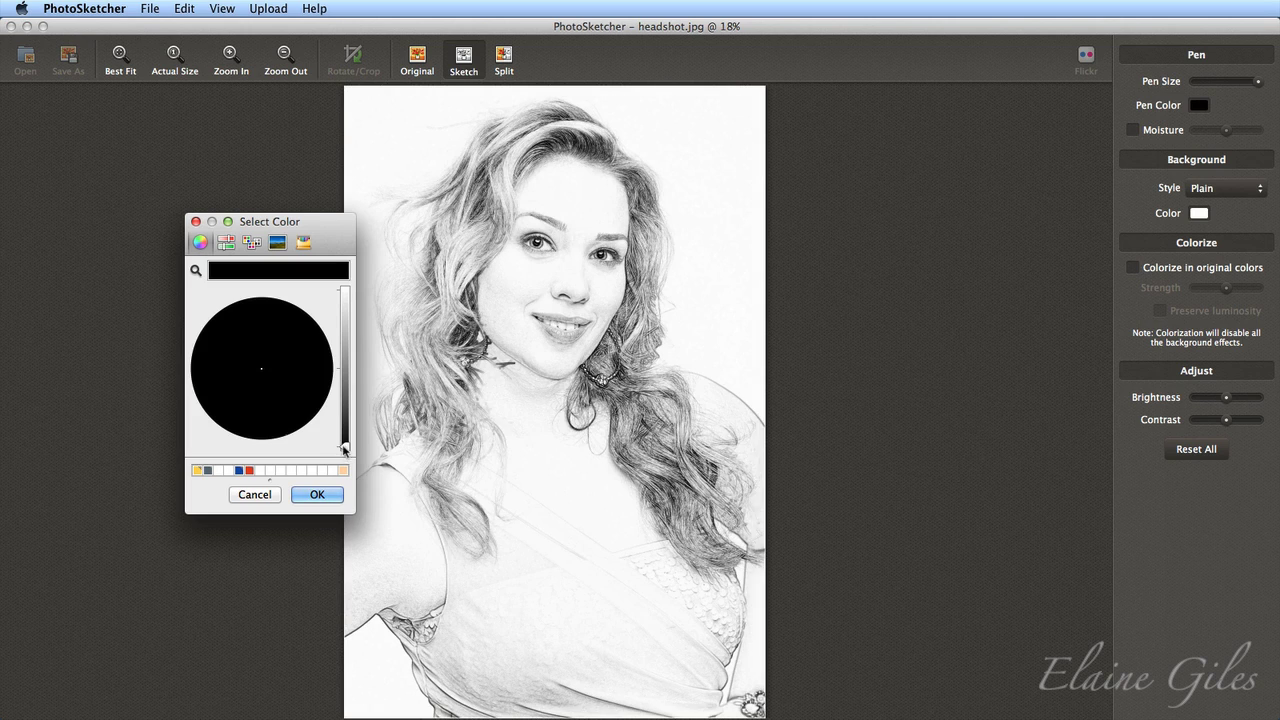
{"action": "left_click", "coordinate": [345, 402]}
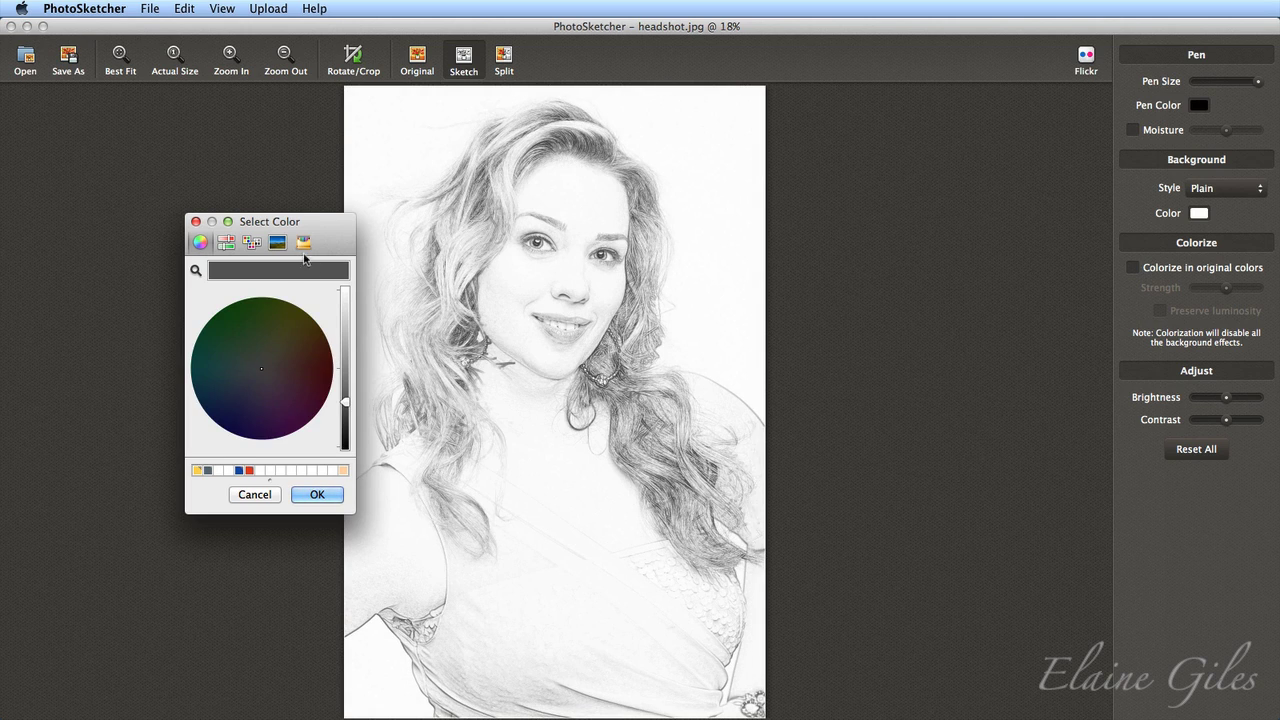
{"action": "left_click", "coordinate": [305, 254]}
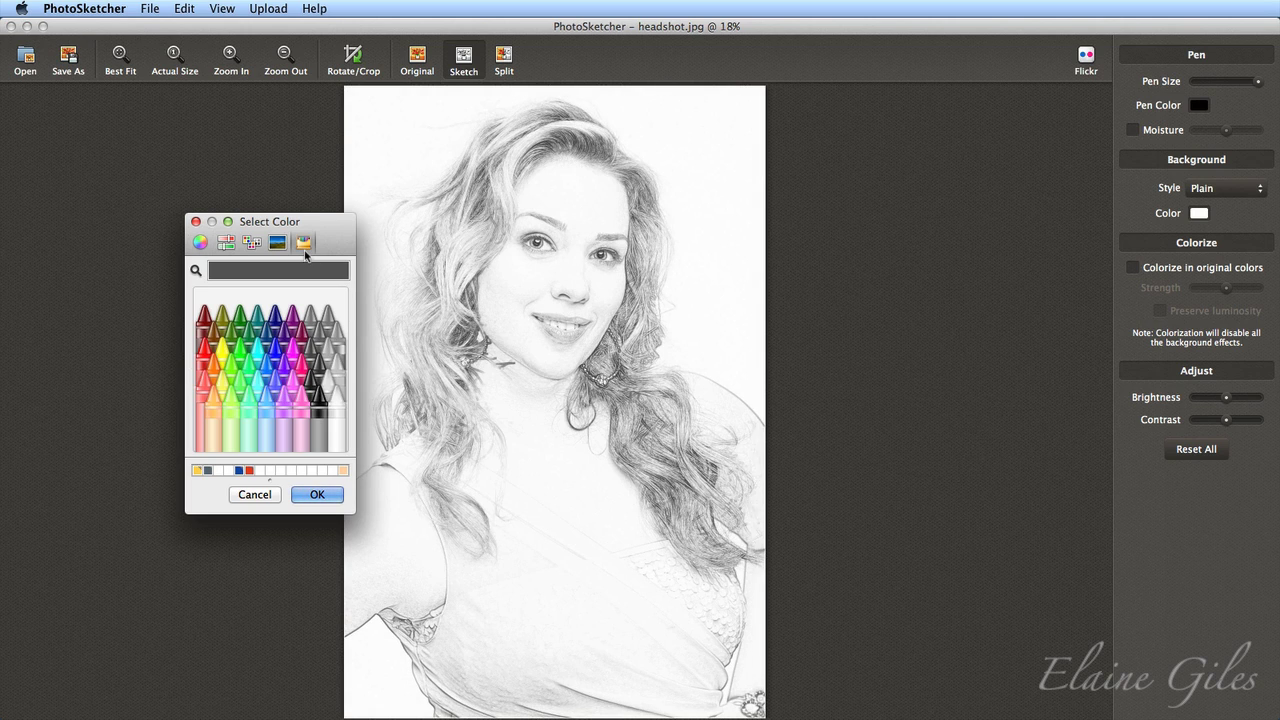
{"action": "left_click", "coordinate": [257, 320]}
{"action": "left_click", "coordinate": [205, 355]}
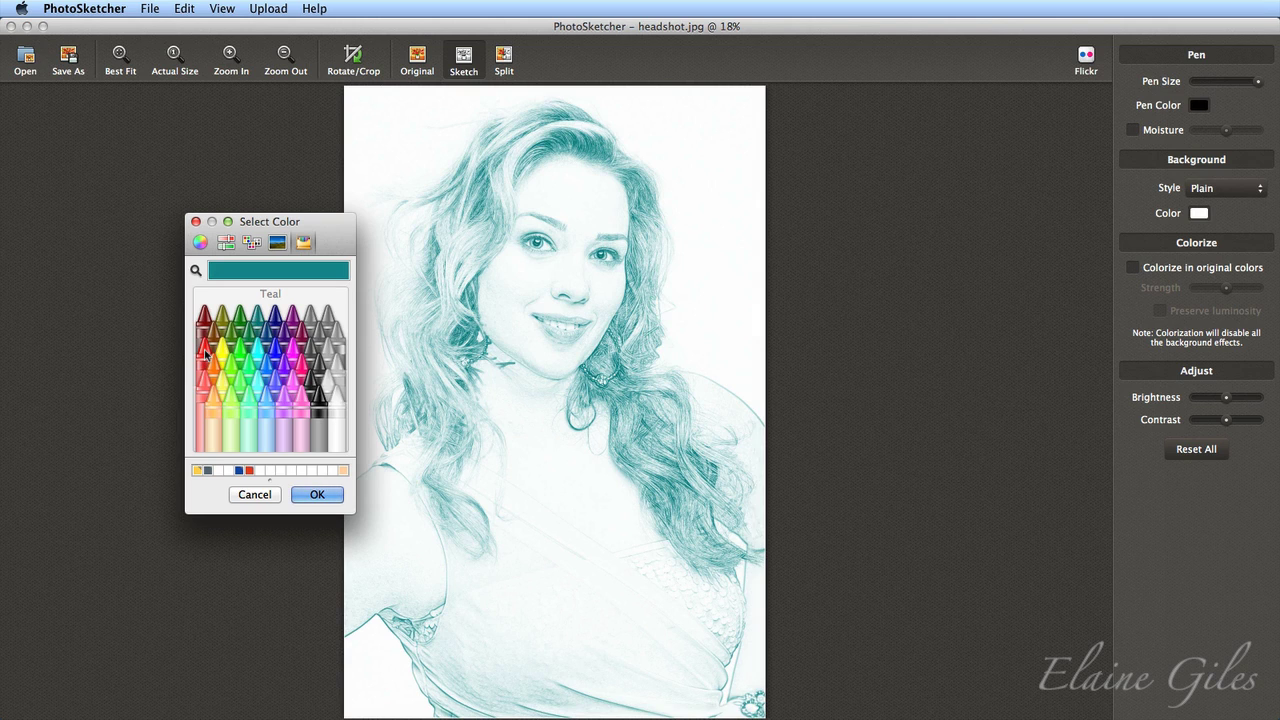
{"action": "left_click", "coordinate": [256, 356]}
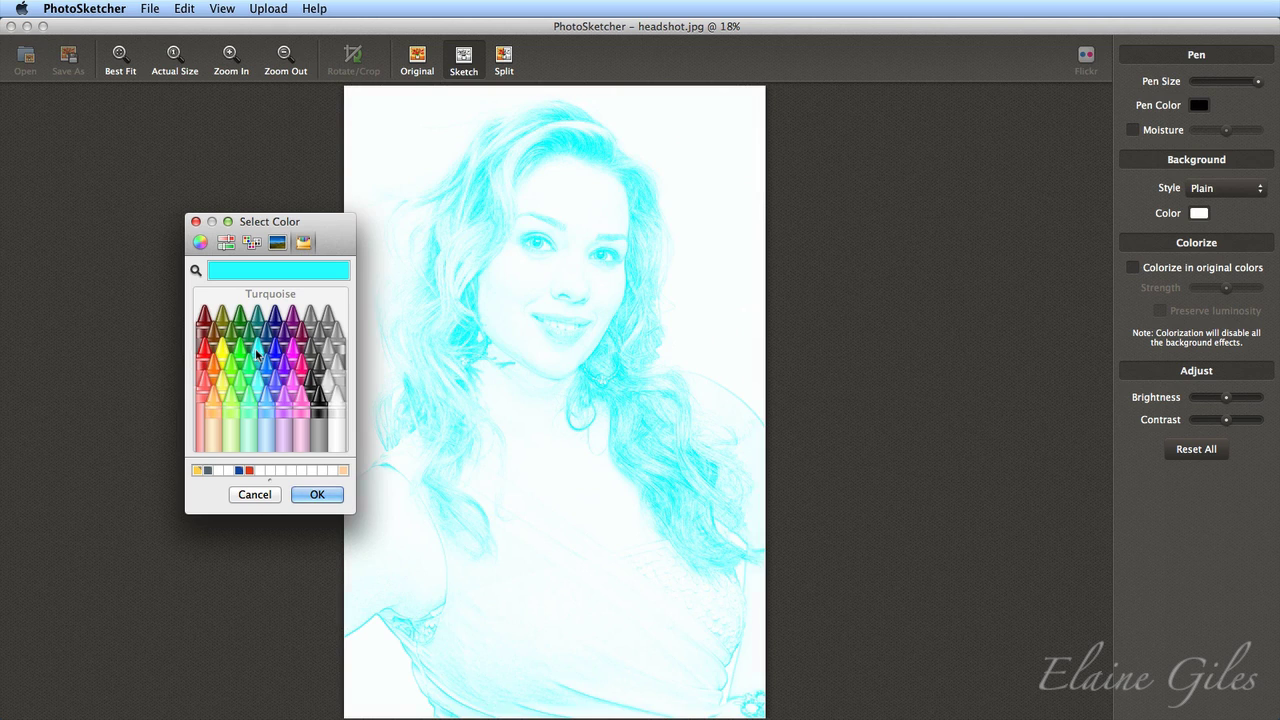
{"action": "left_click", "coordinate": [248, 362]}
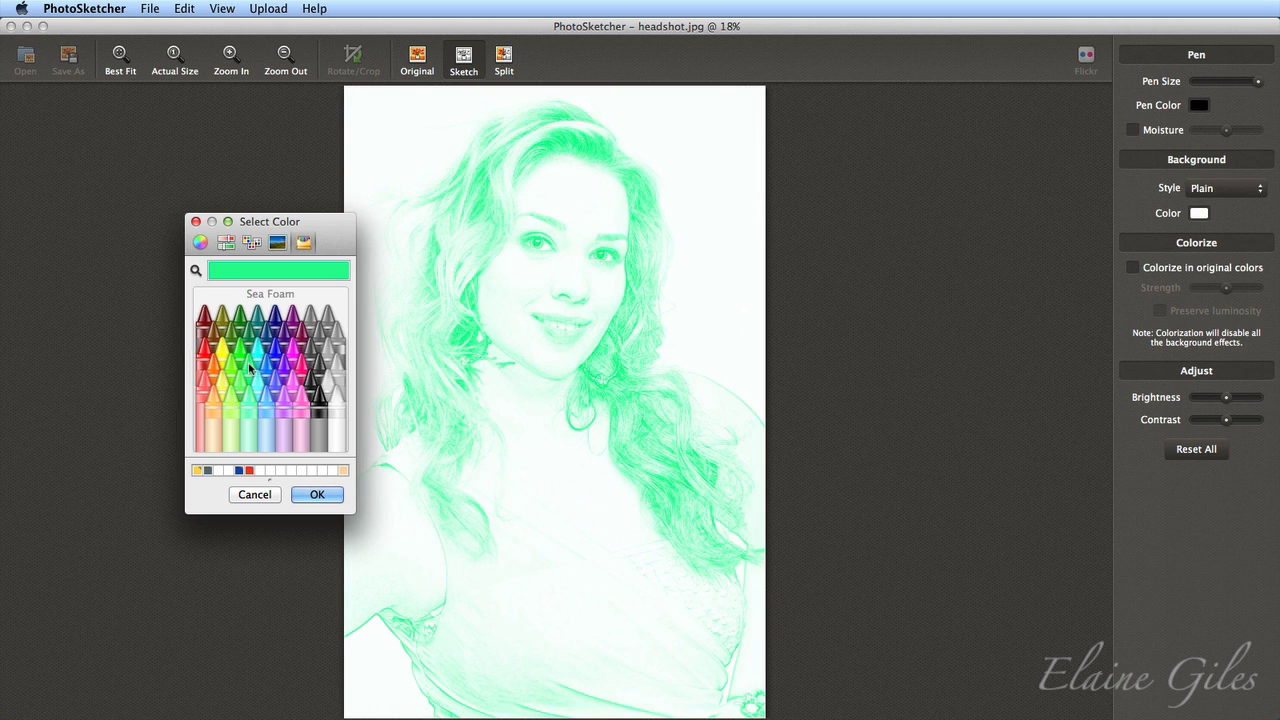
{"action": "left_click", "coordinate": [290, 325]}
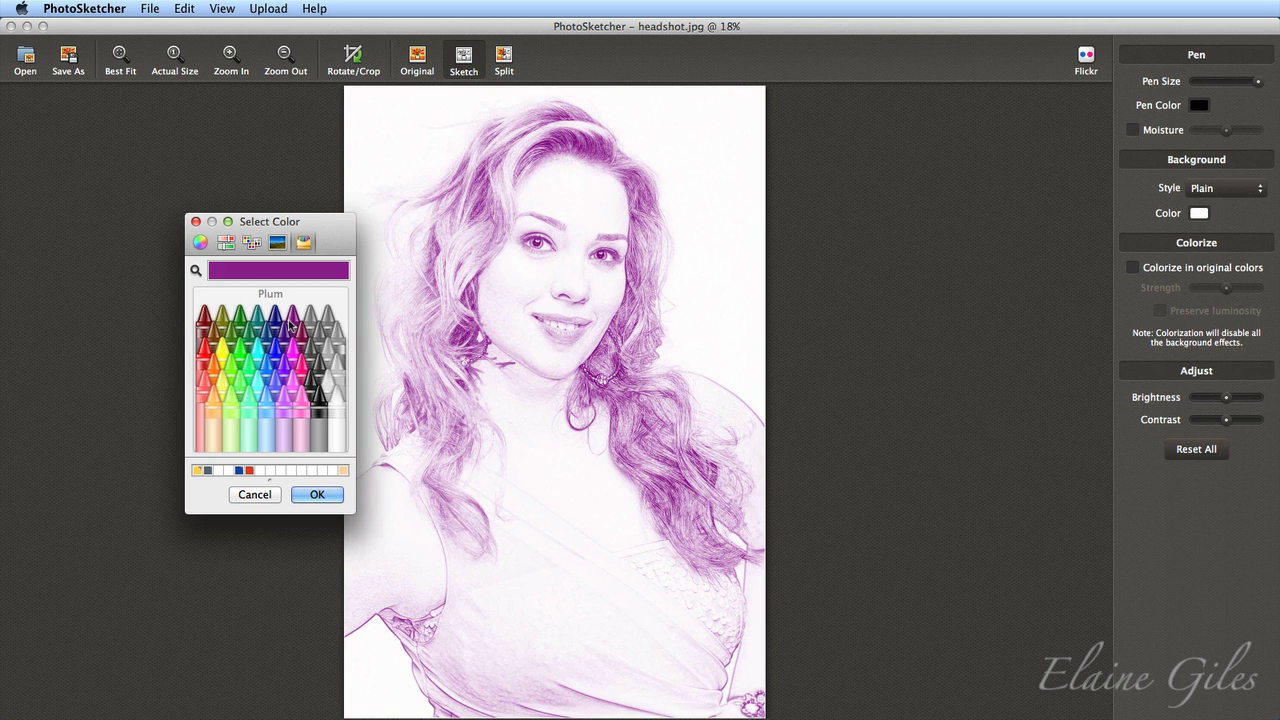
{"action": "left_click", "coordinate": [195, 221]}
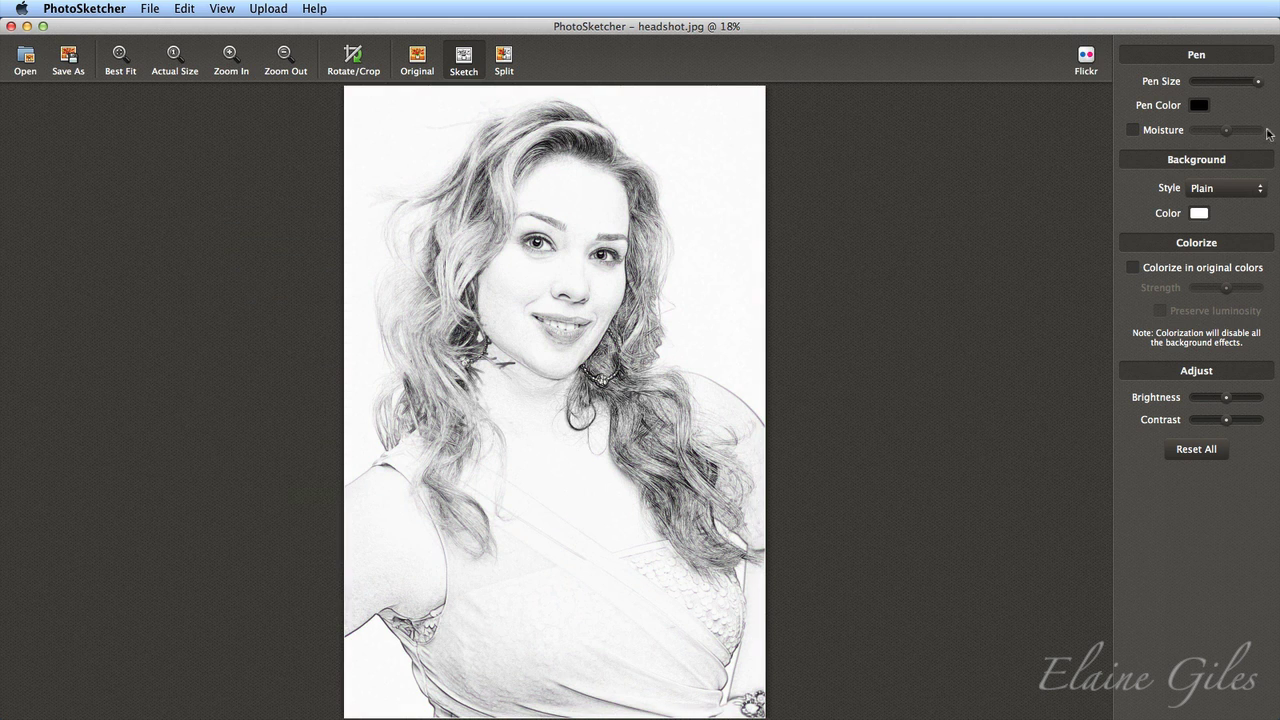
{"action": "left_click", "coordinate": [1133, 130]}
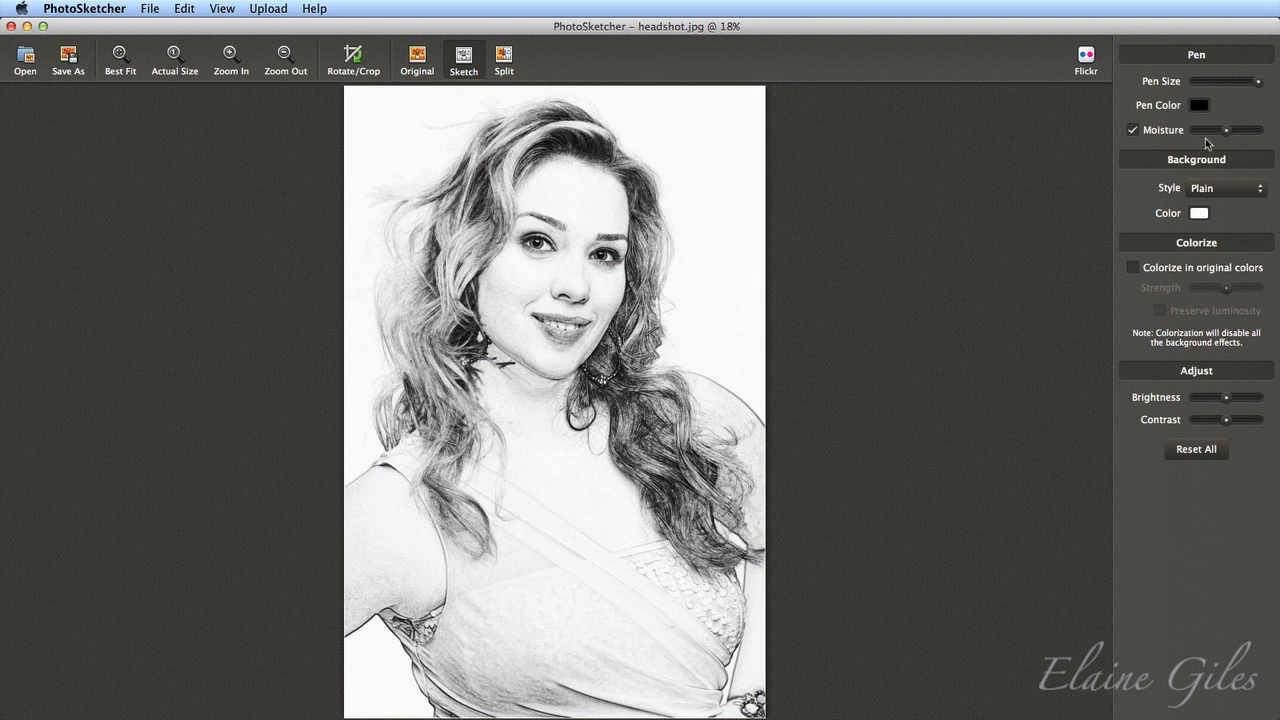
{"action": "mouse_move", "coordinate": [1222, 132]}
{"action": "left_mouse_down"}
{"action": "mouse_move", "coordinate": [1237, 133]}
{"action": "mouse_move", "coordinate": [1205, 133]}
{"action": "left_mouse_up"}
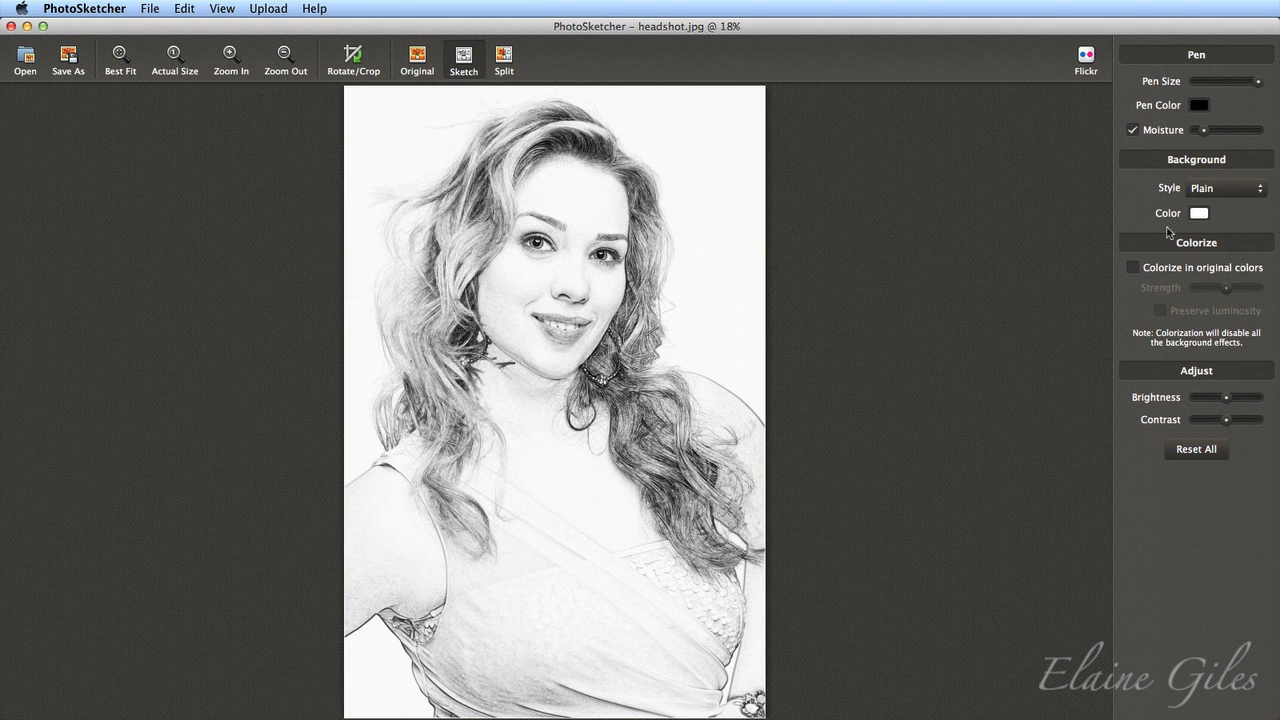
{"action": "left_click", "coordinate": [1141, 269]}
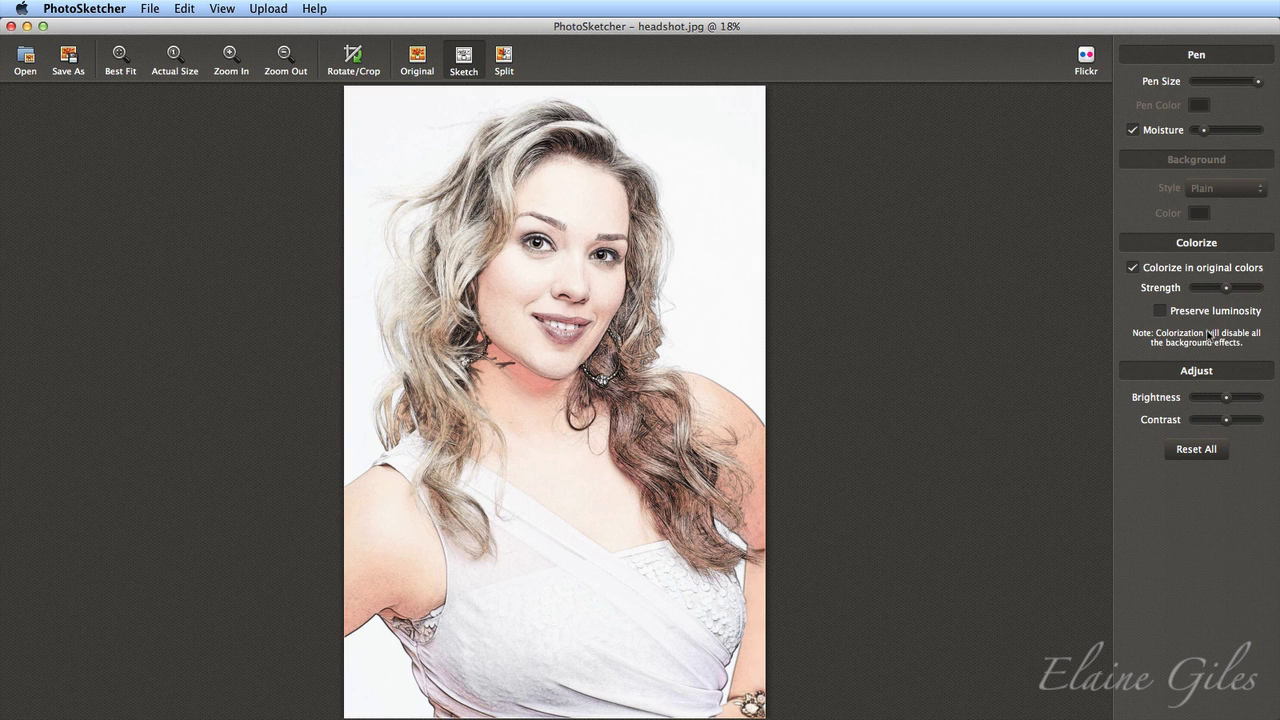
{"action": "left_click", "coordinate": [1160, 311]}
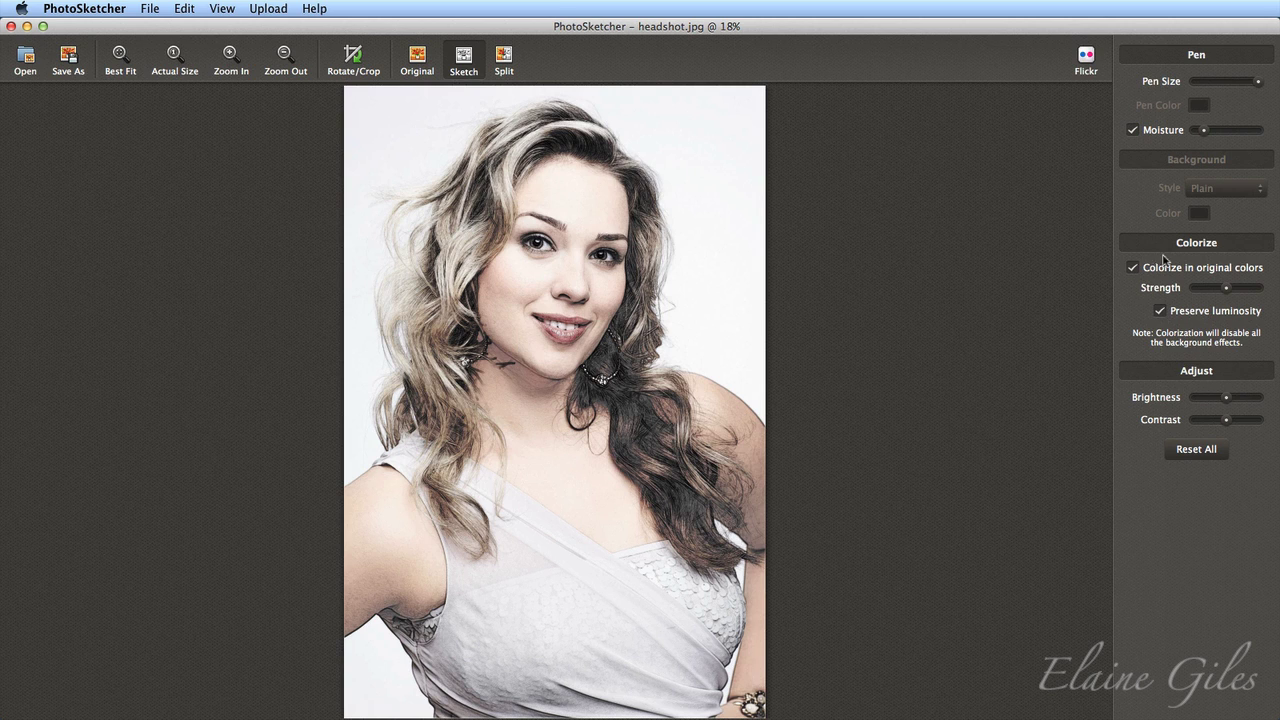
{"action": "left_click", "coordinate": [1170, 269]}
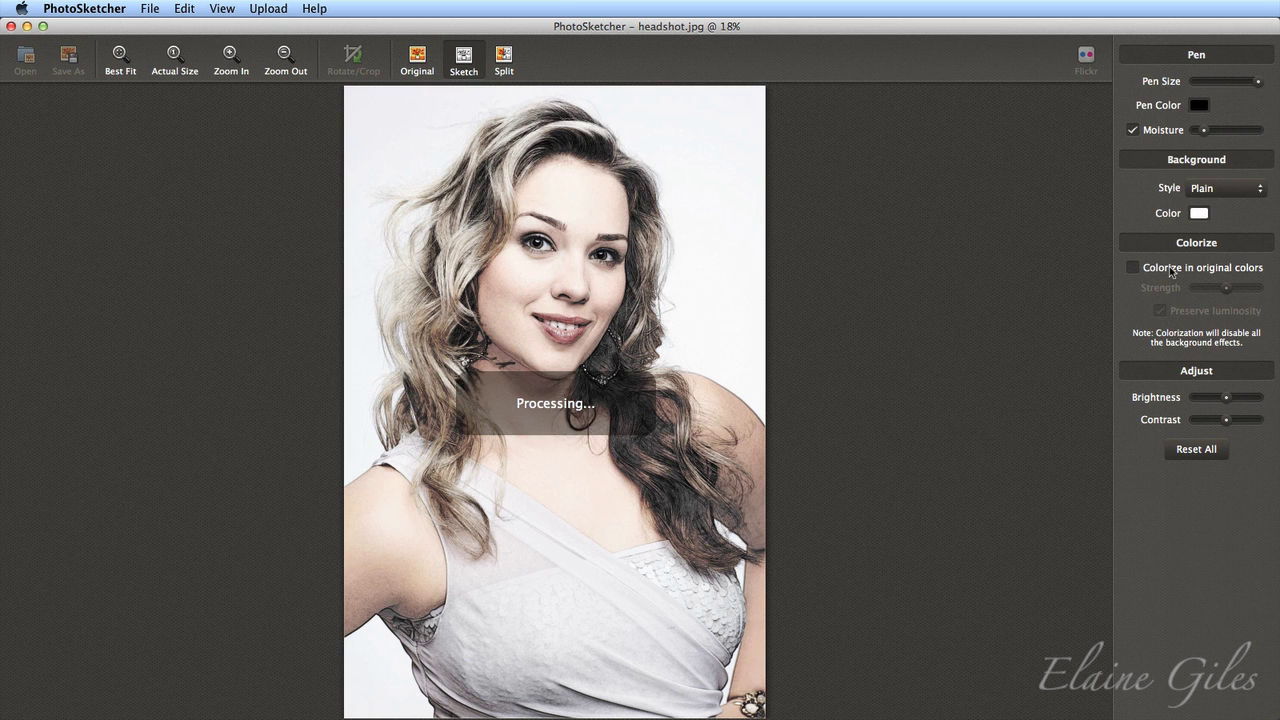
Switch Background Style to Image and choose the stained paper texture after previewing a lighter one.
{"action": "left_click", "coordinate": [1207, 188]}
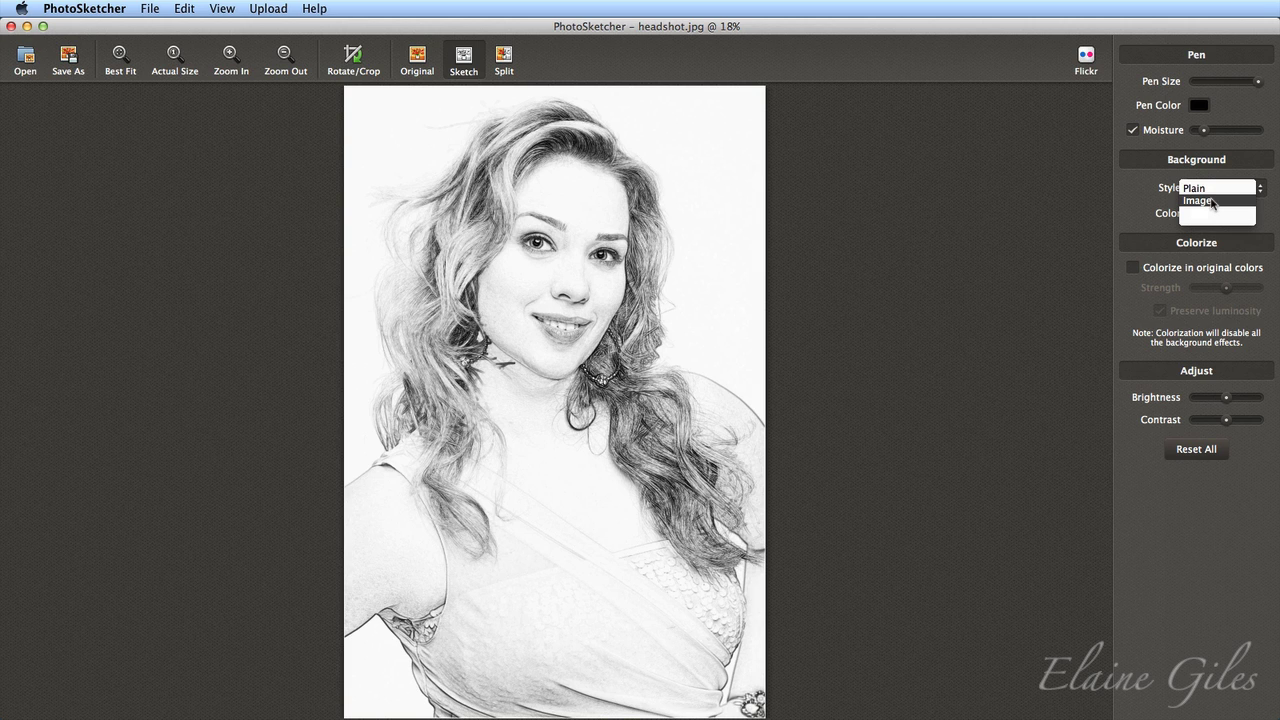
{"action": "left_click", "coordinate": [1205, 201]}
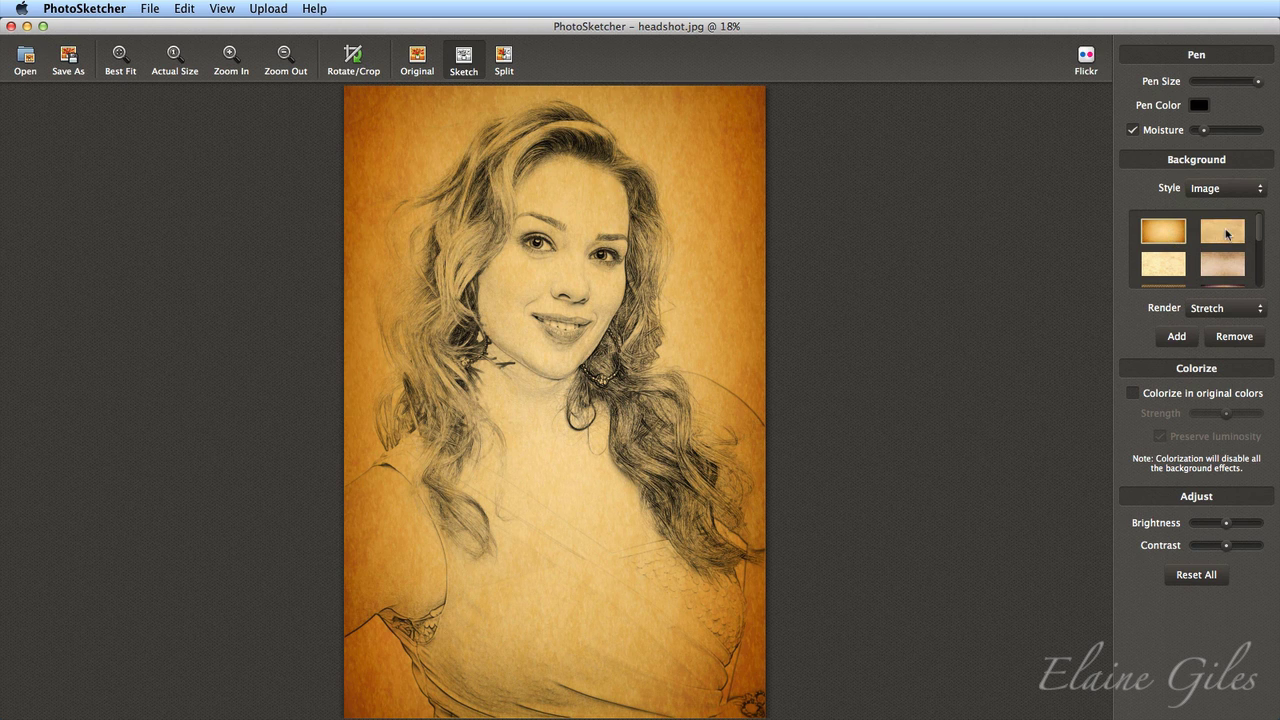
{"action": "left_click", "coordinate": [1217, 233]}
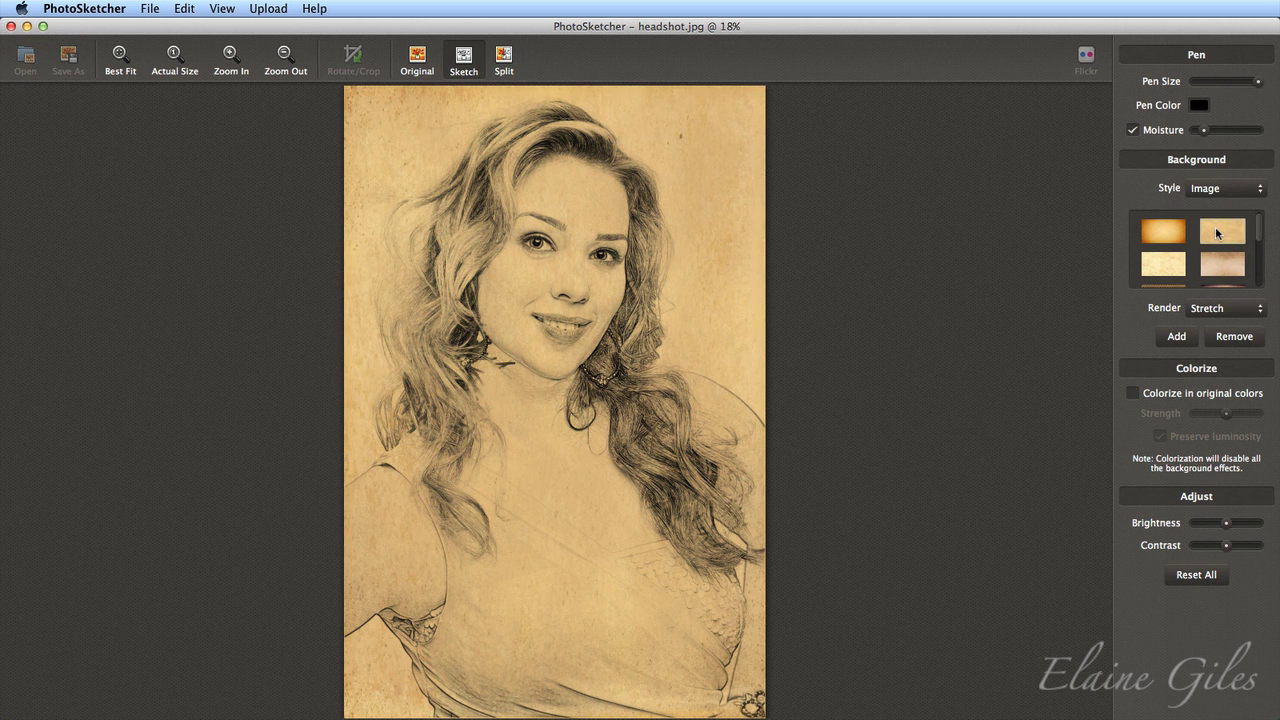
{"action": "left_click", "coordinate": [1178, 272]}
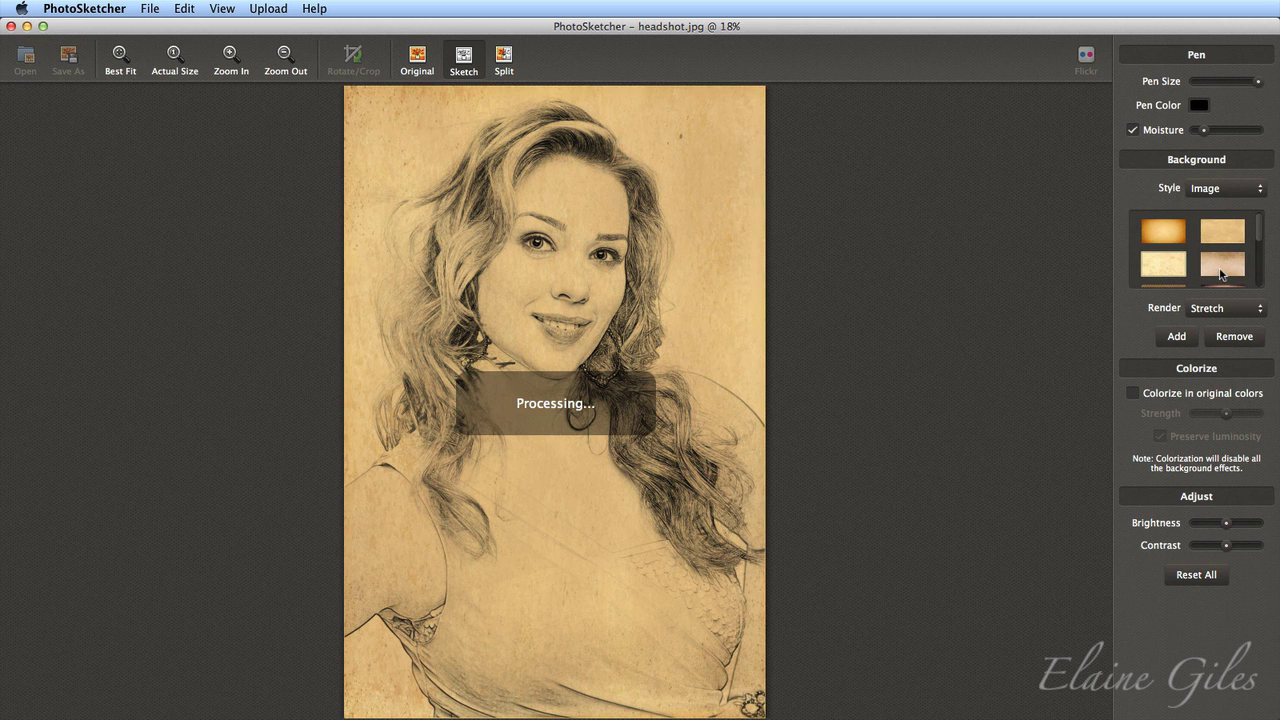
{"action": "scroll", "coordinate": [1219, 268], "scroll_direction": "down", "scroll_amount": 5}
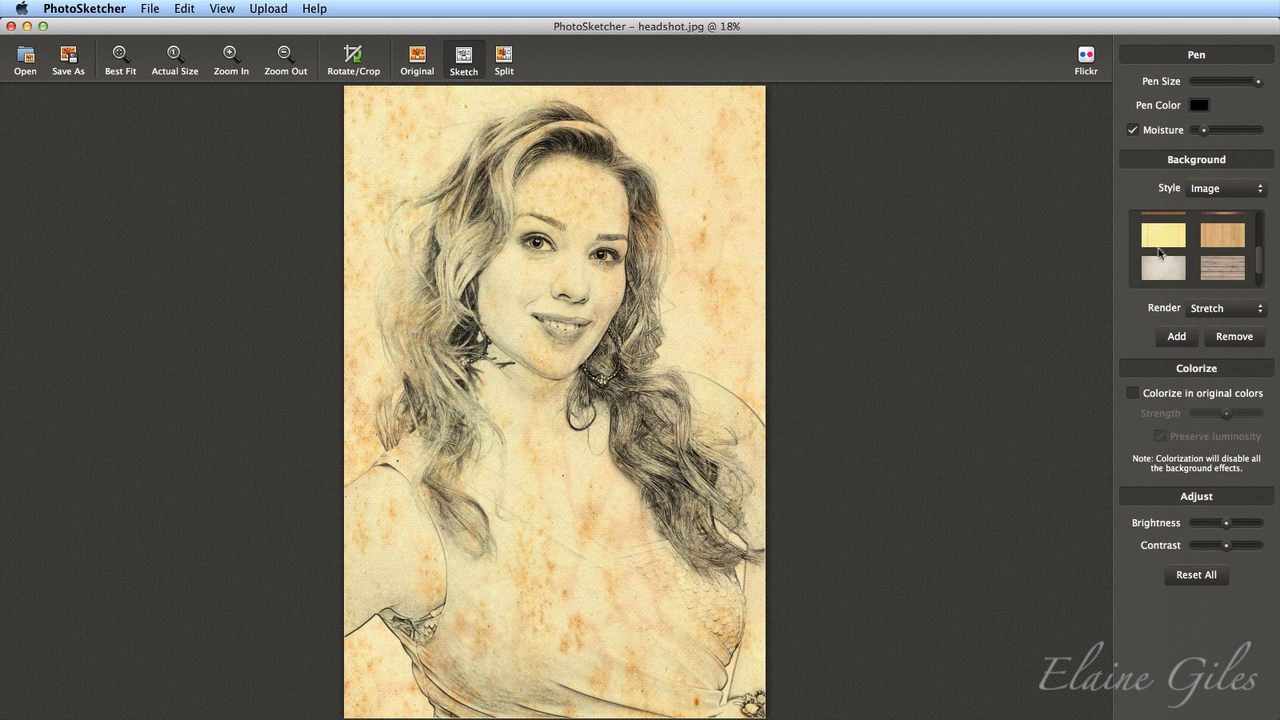
Raise the Moisture slider and choose the weathered wood-plank background after previewing lined paper and light wood.
{"action": "left_click", "coordinate": [1158, 239]}
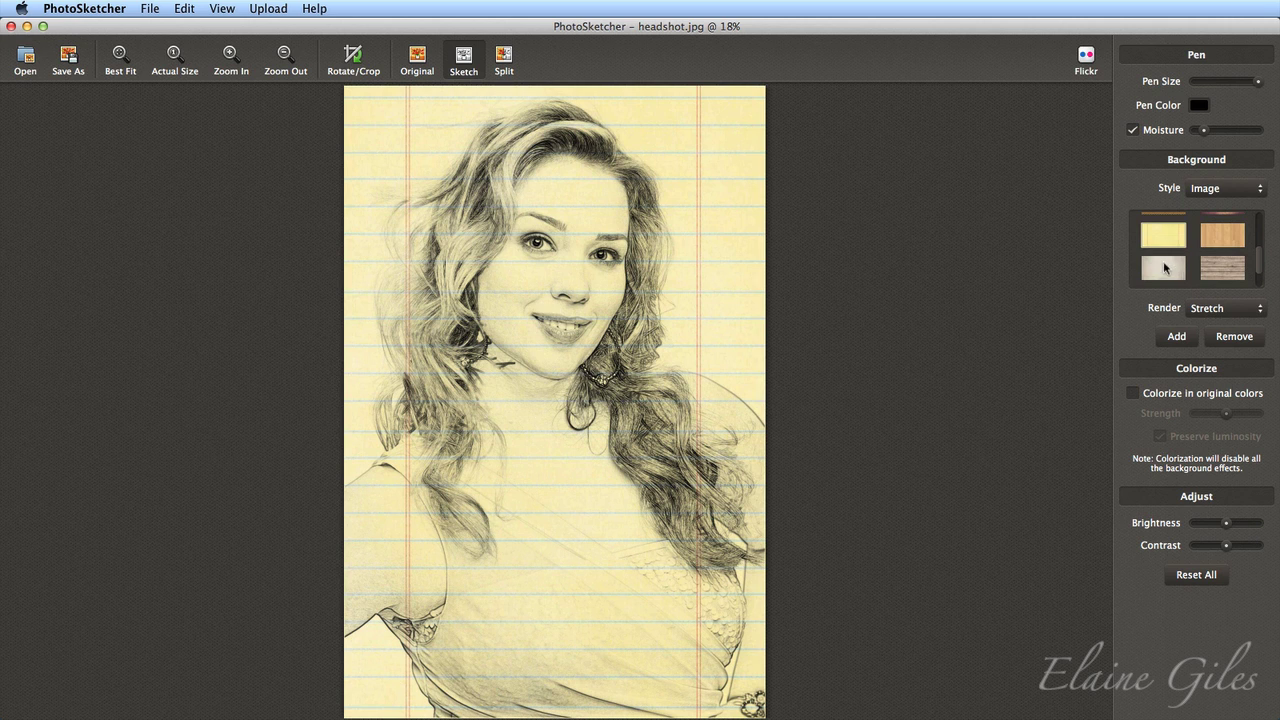
{"action": "left_click", "coordinate": [1211, 264]}
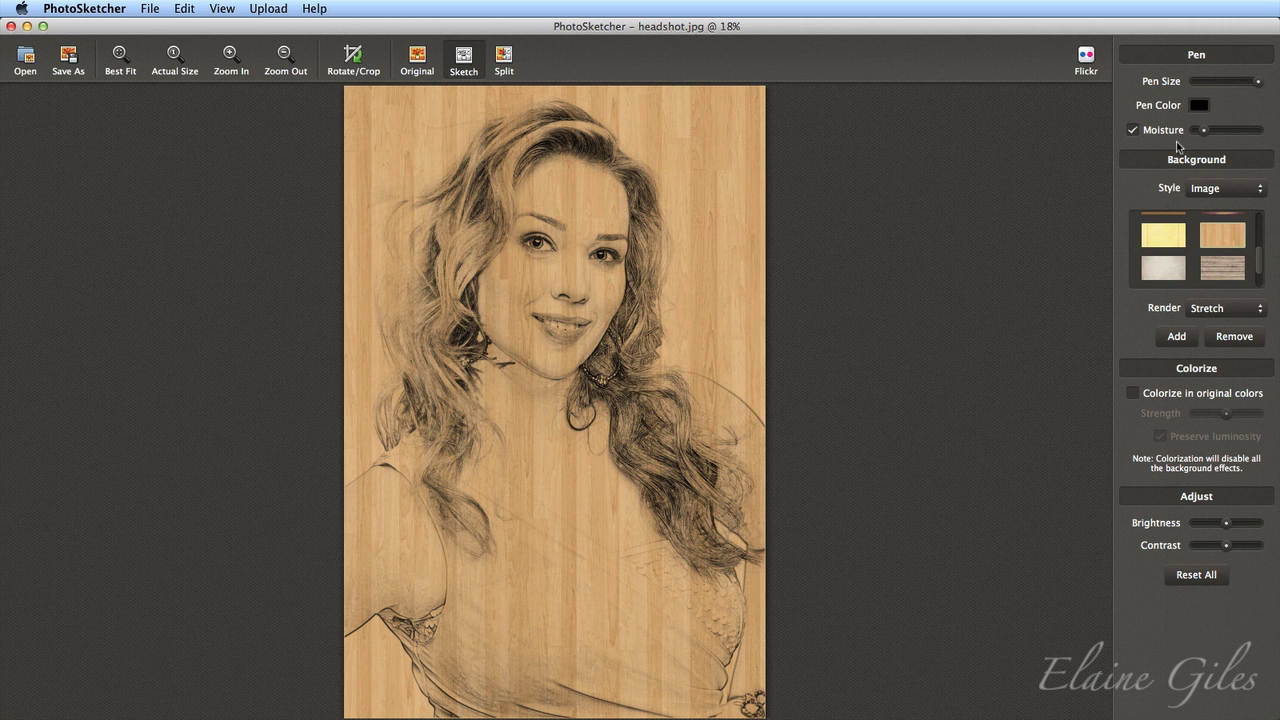
{"action": "left_click_drag", "start_coordinate": [1204, 130], "coordinate": [1240, 133]}
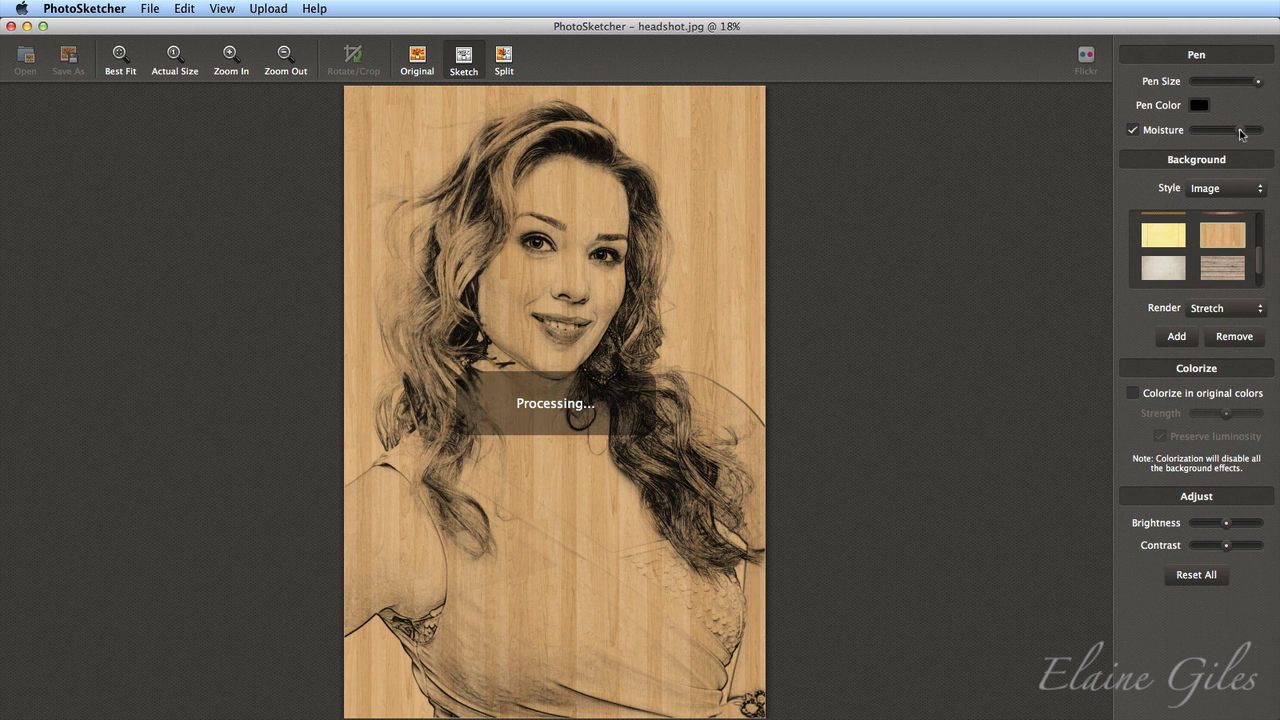
{"action": "left_click", "coordinate": [1222, 270]}
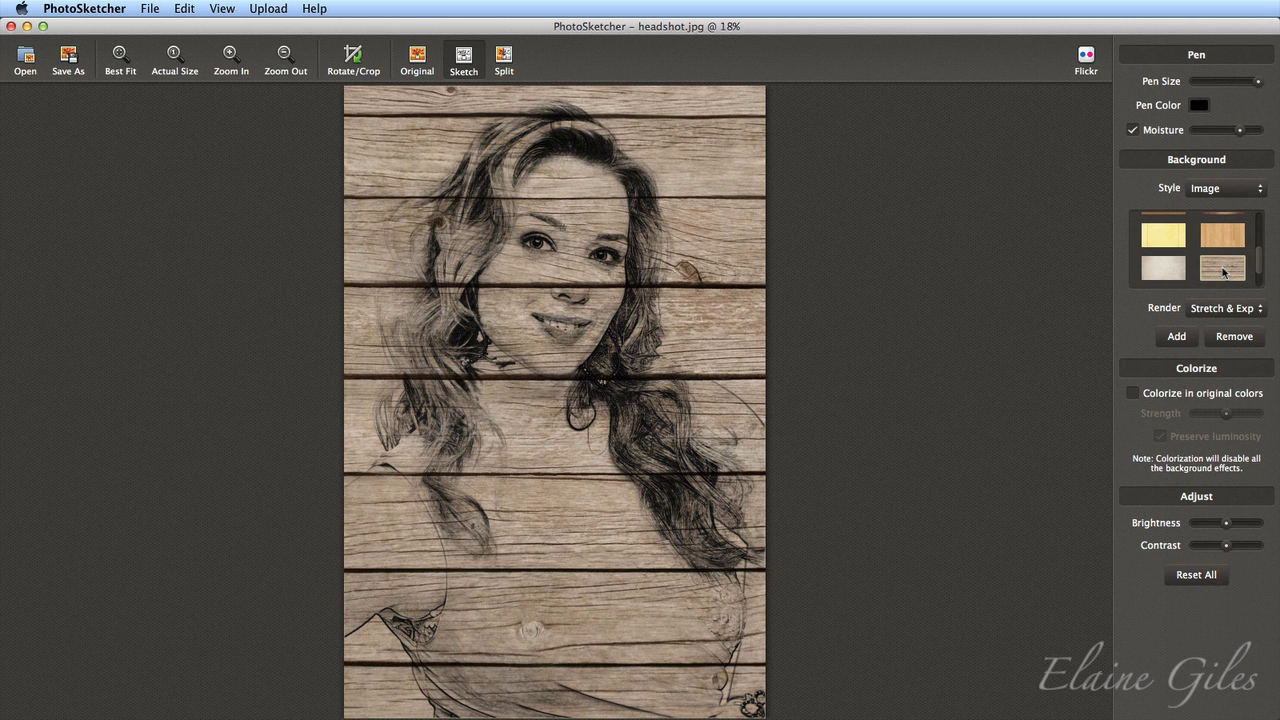
{"action": "left_click", "coordinate": [1199, 106]}
{"action": "left_click", "coordinate": [214, 337]}
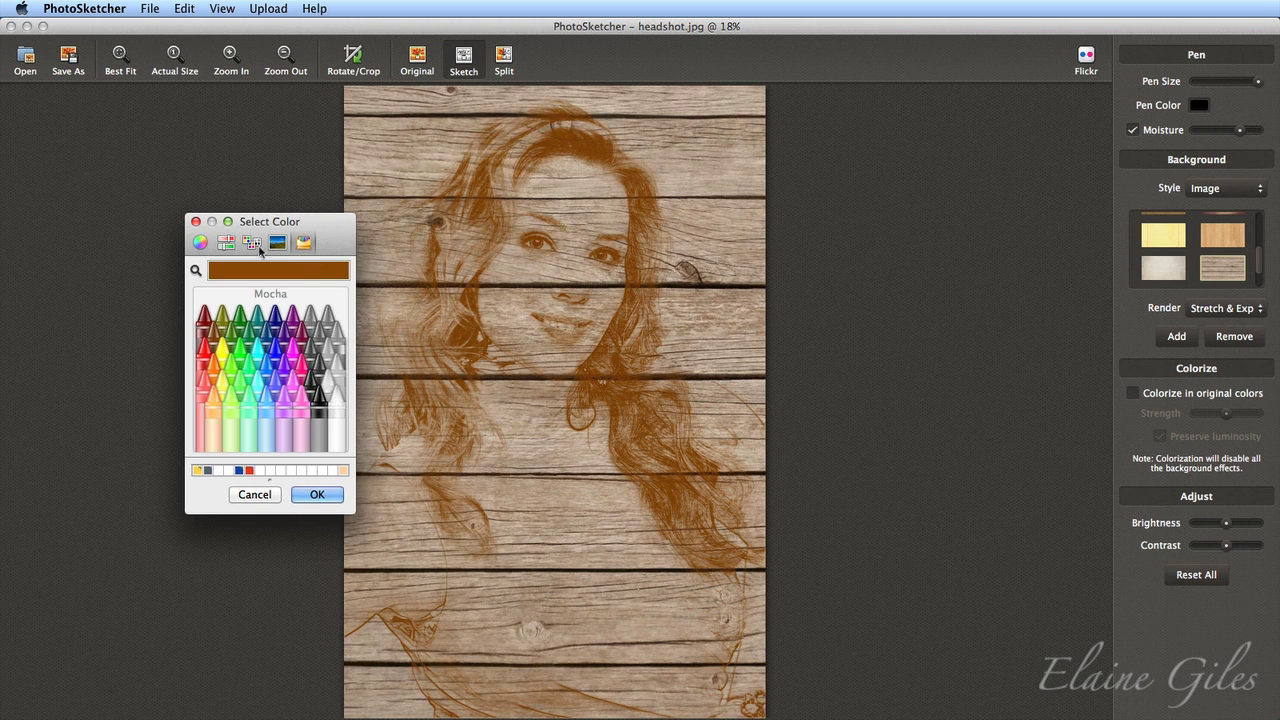
{"action": "left_click", "coordinate": [200, 242]}
{"action": "left_click_drag", "start_coordinate": [345, 369], "coordinate": [347, 400]}
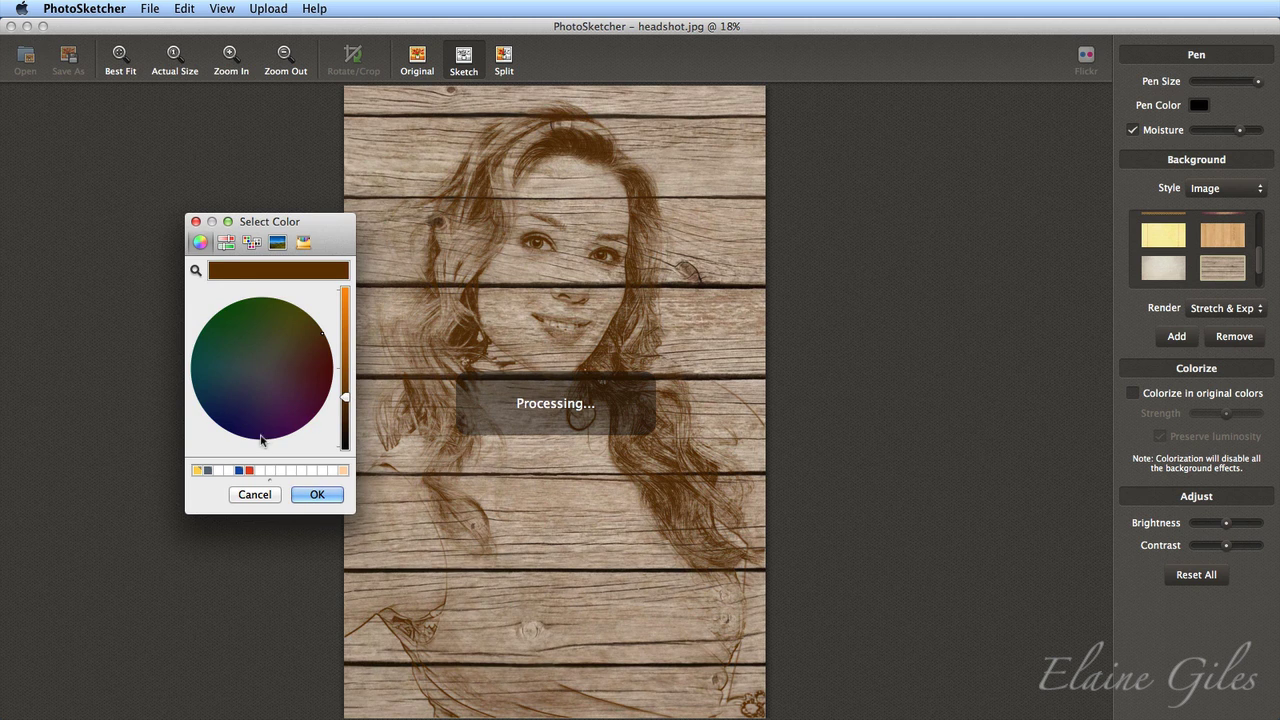
{"action": "left_click", "coordinate": [197, 222]}
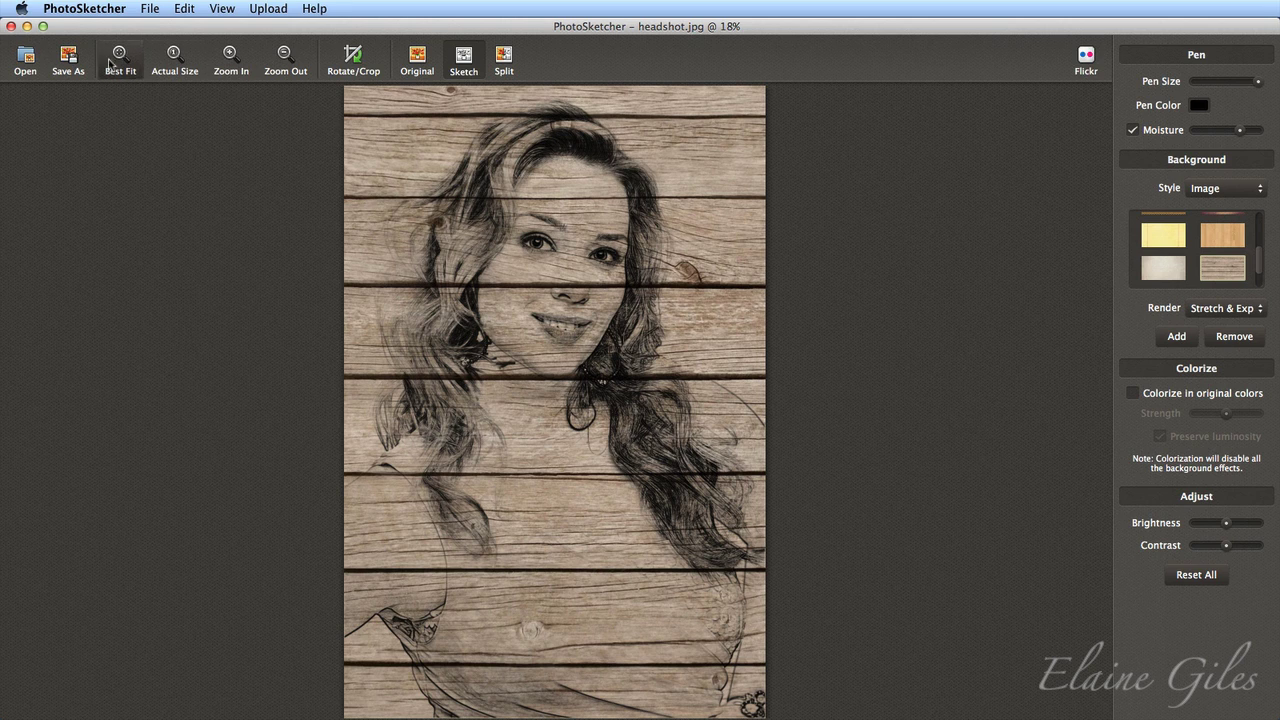
Save the wood-plank pencil sketch through the Save Image As dialog.
{"action": "left_click", "coordinate": [72, 66]}
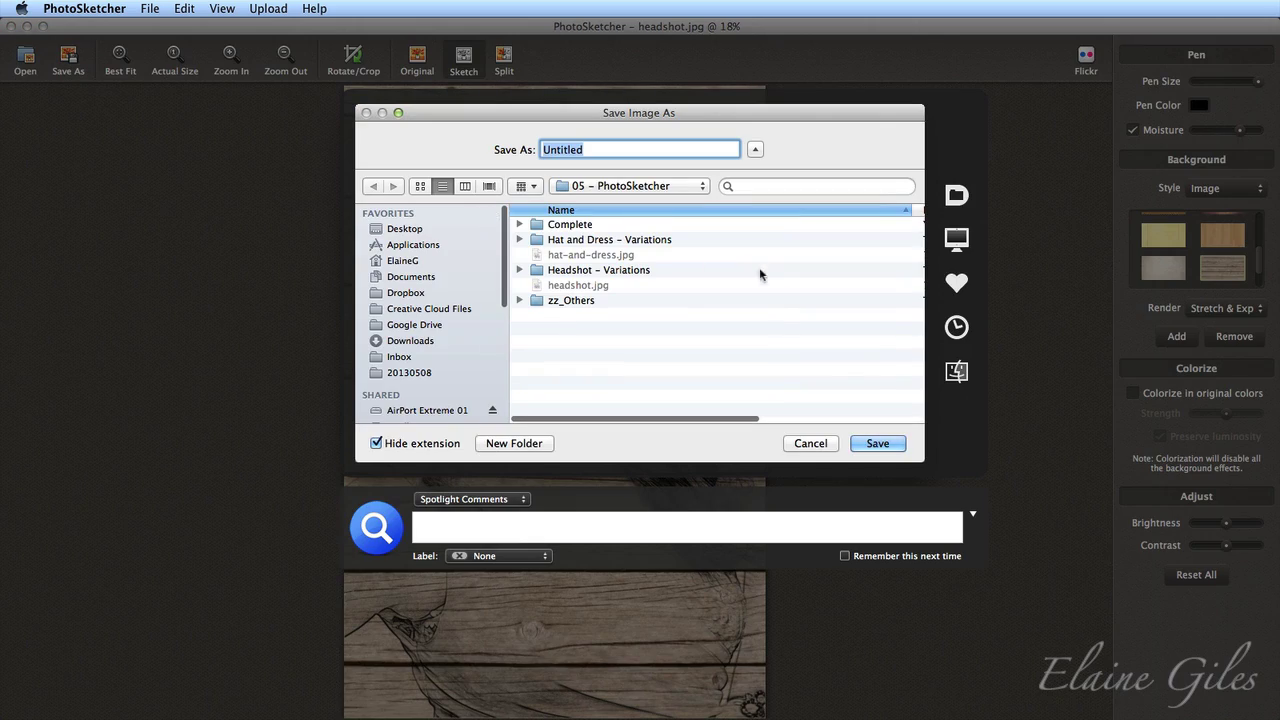
{"action": "left_click", "coordinate": [877, 443]}
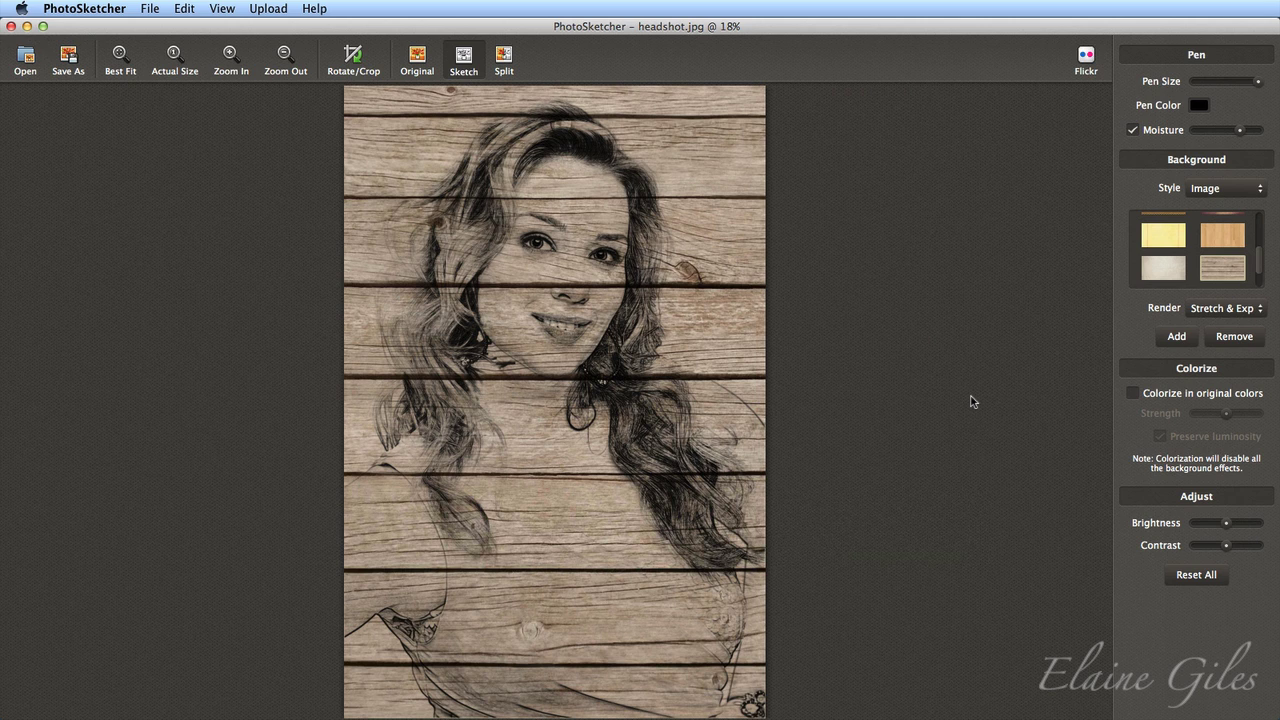
{"action": "scroll", "coordinate": [1228, 257], "scroll_direction": "up", "scroll_amount": 5}
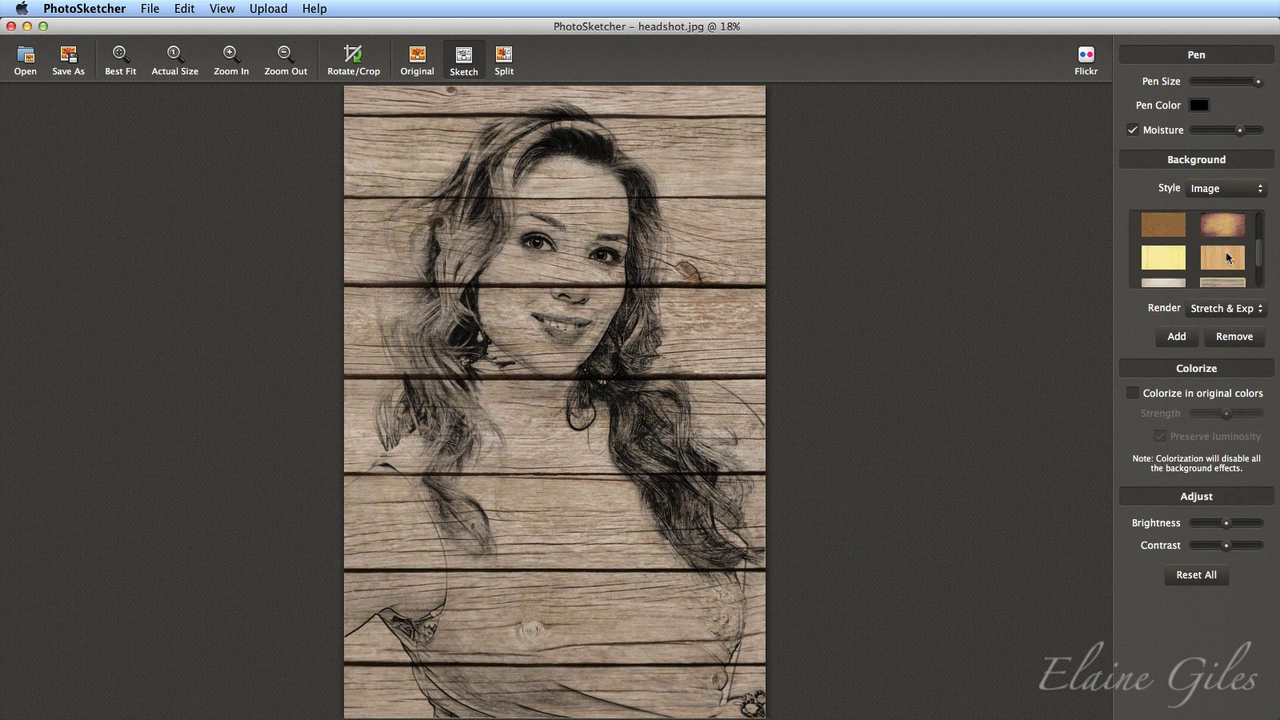